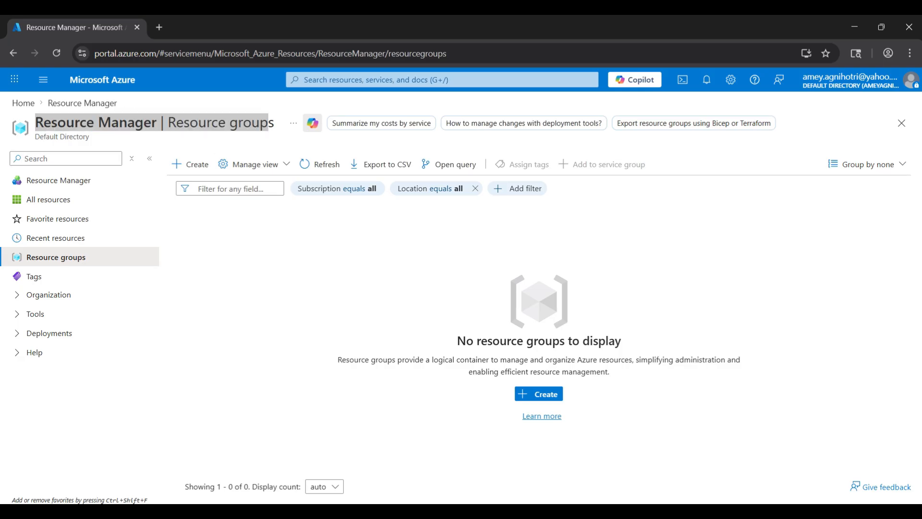
Create a resource group named ta-event-grid-demo in the Pay-As-You-Go subscription and the Central India region
click(189, 164)
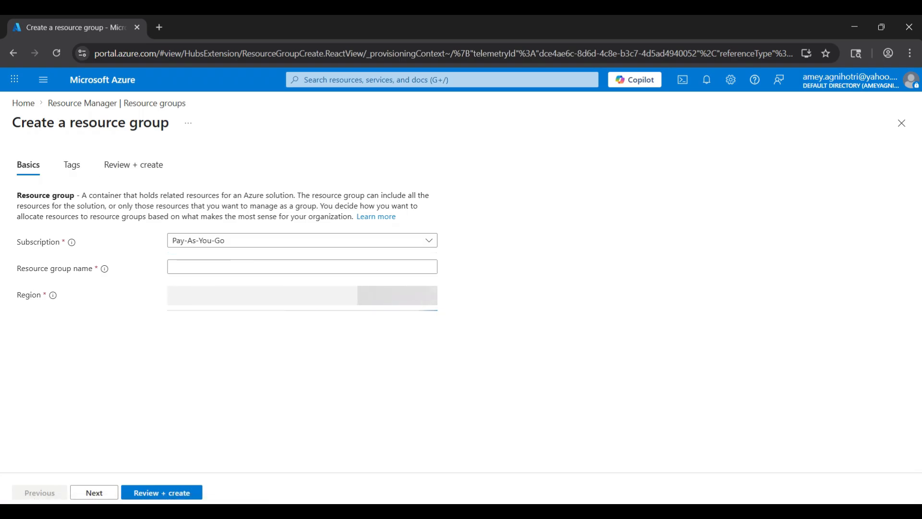
drag(13, 123, 170, 123)
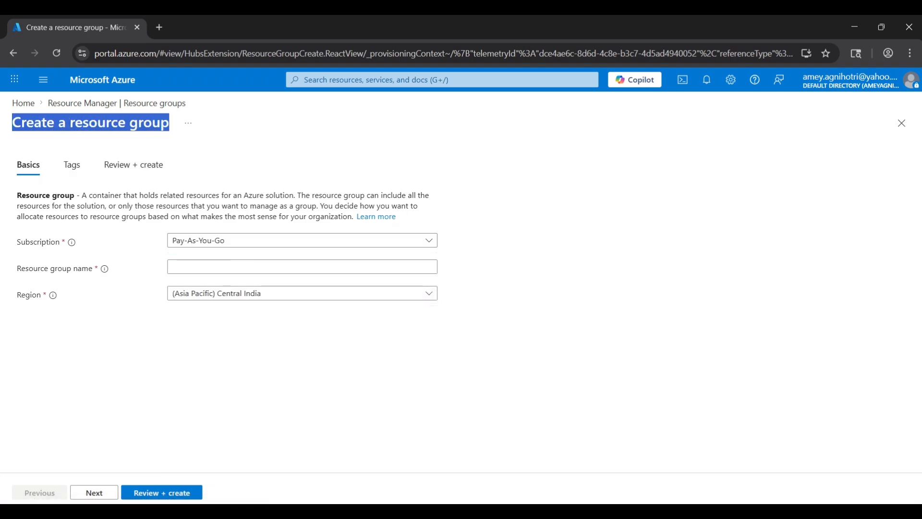
click(217, 266)
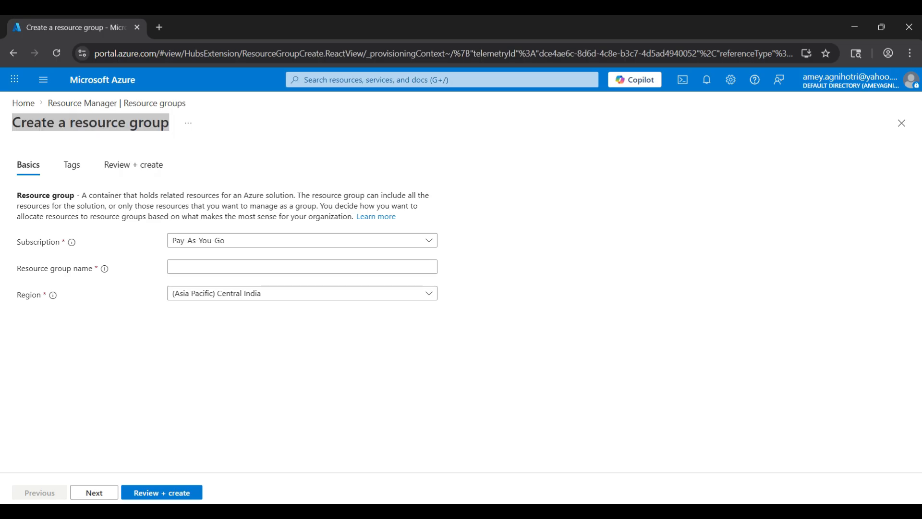
text(ta-event-grid-demo)
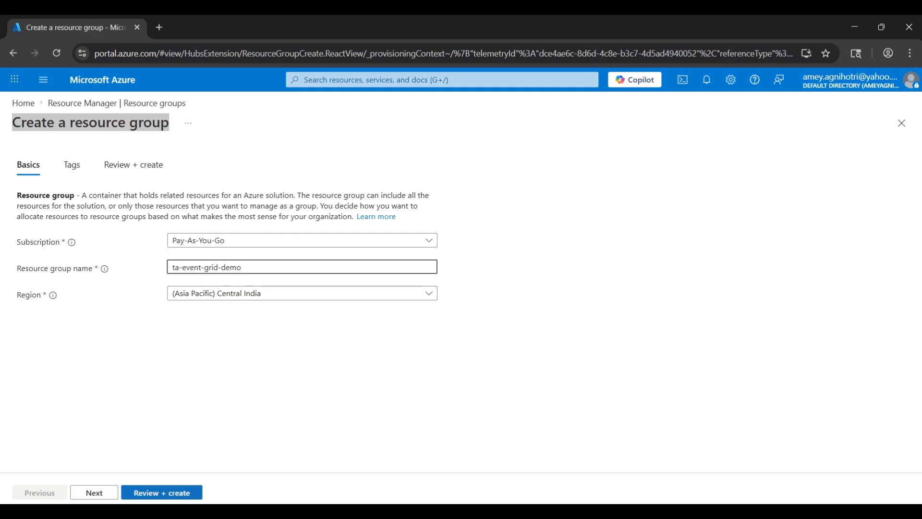
click(162, 492)
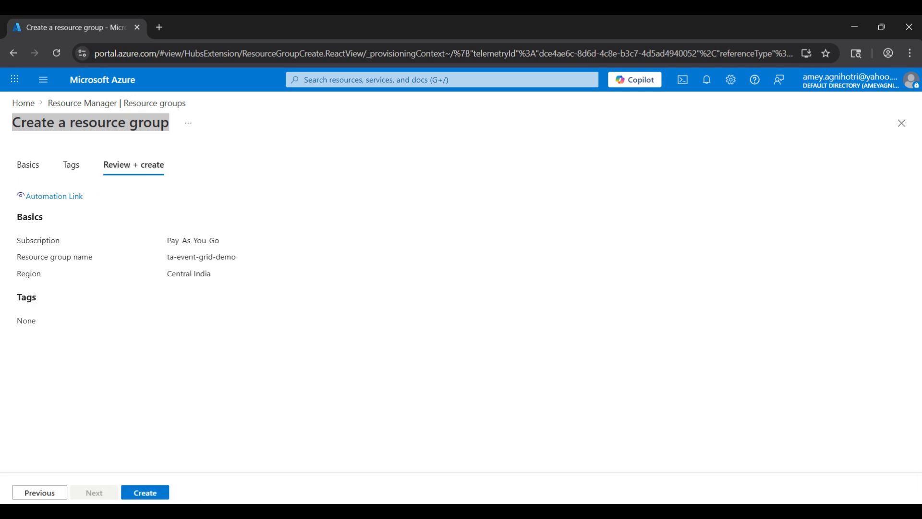
click(145, 492)
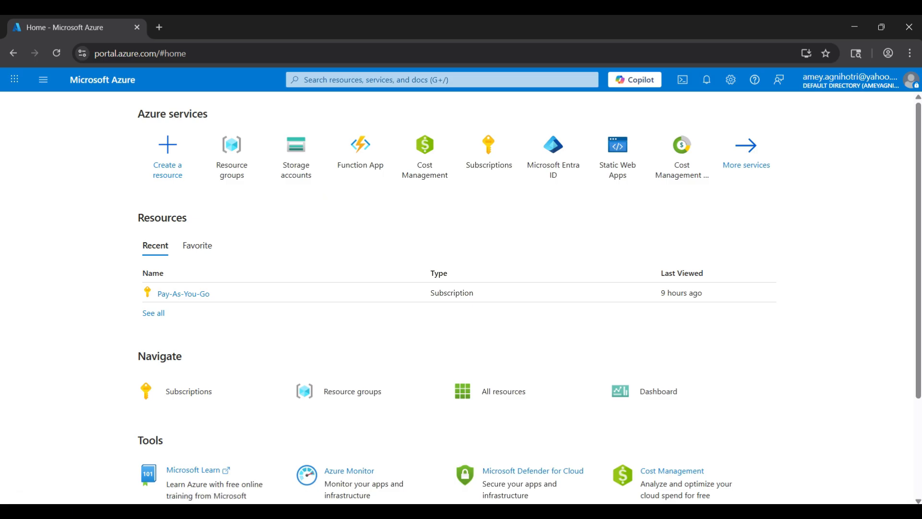
Find the Storage accounts service by searching for "storage acc" and start creating a new storage account
mouse_move(296, 154)
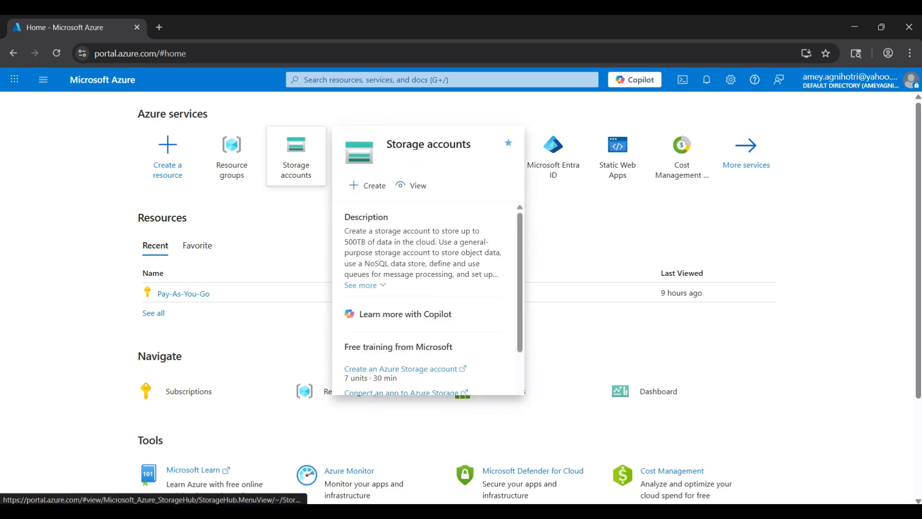
click(442, 80)
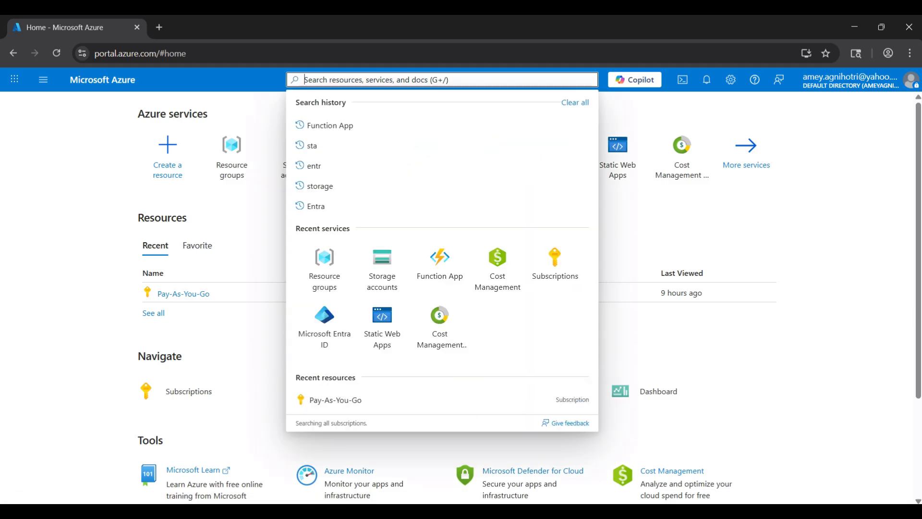
text(st)
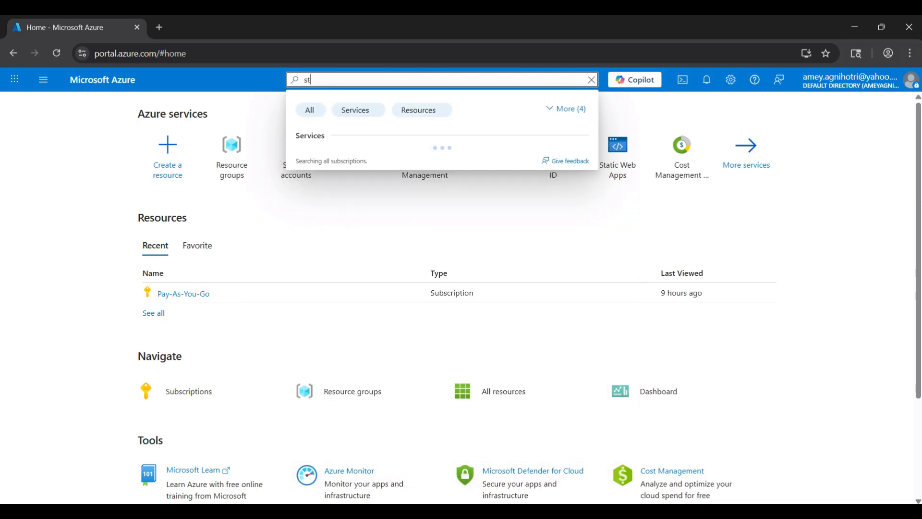
text(orage acc)
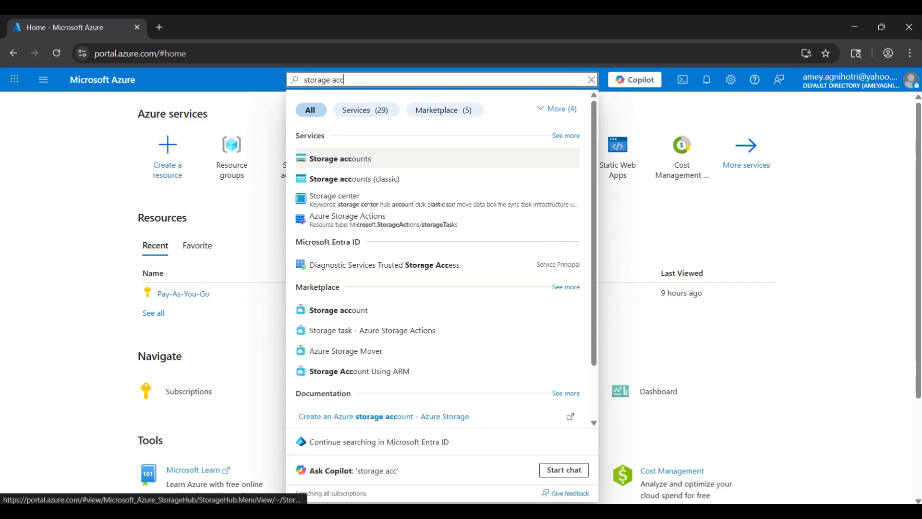
click(340, 159)
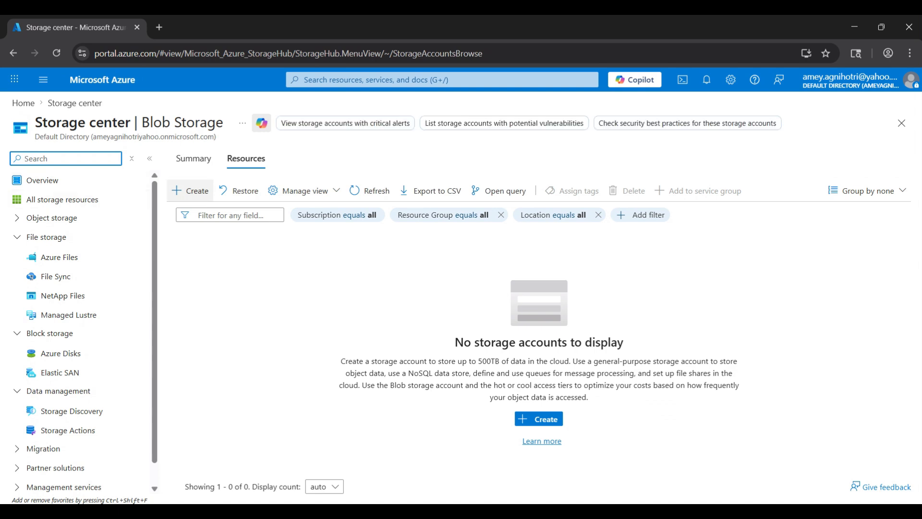
click(190, 191)
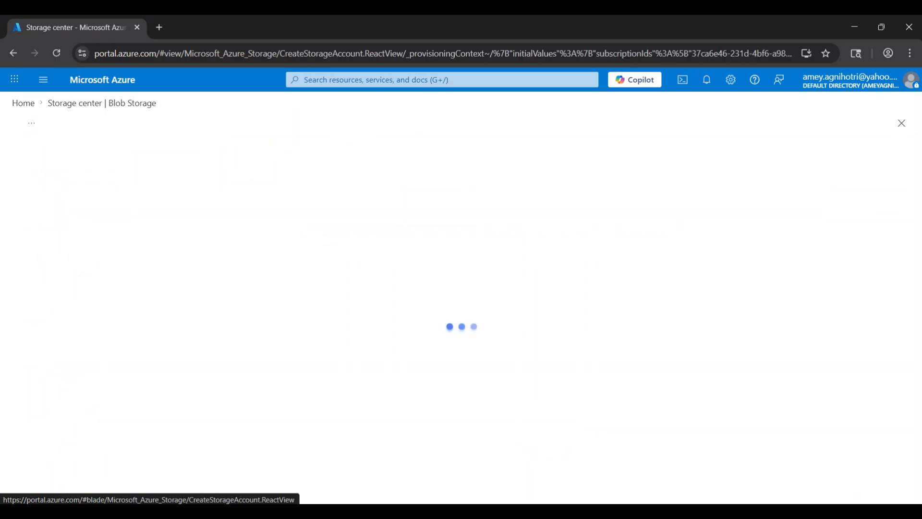
drag(12, 123, 175, 122)
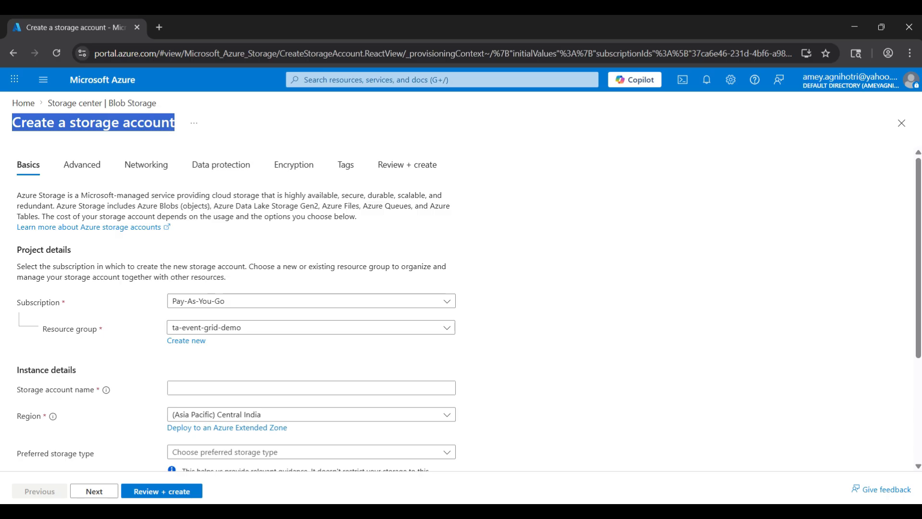
Assign the new storage account to the ta-event-grid-demo resource group and name it taeventgriddemo
scroll(461, 313, down, 1)
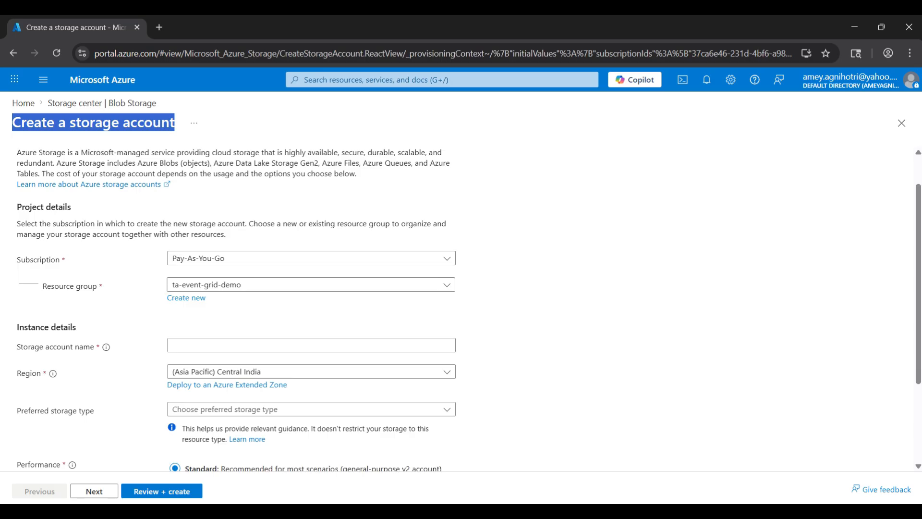
click(307, 284)
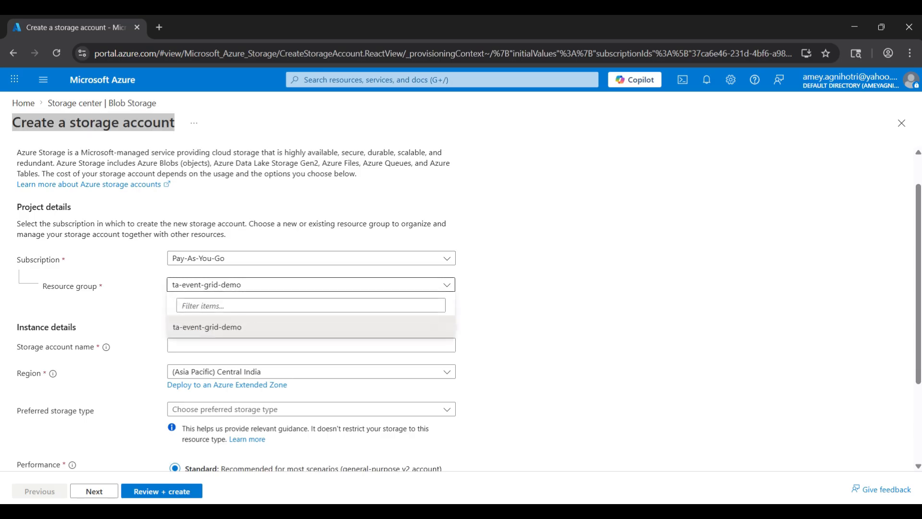
click(207, 327)
click(311, 345)
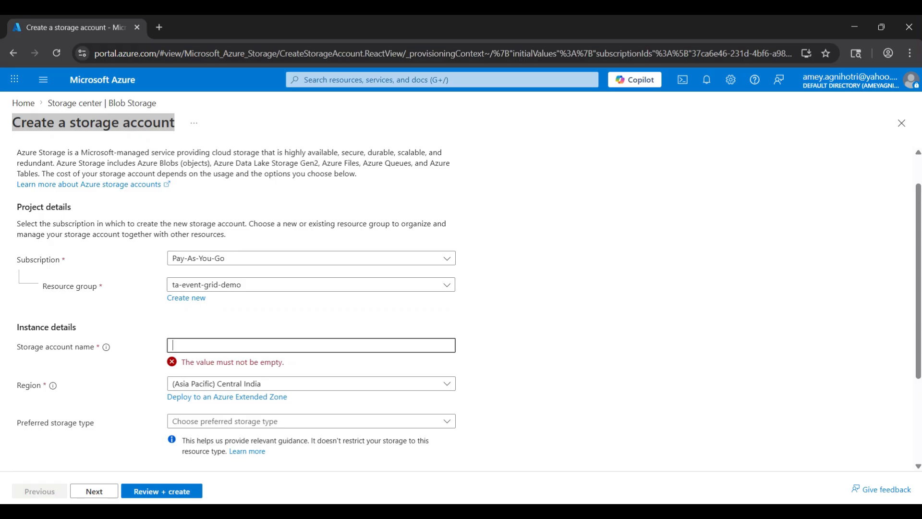
text(taeventgriddemo)
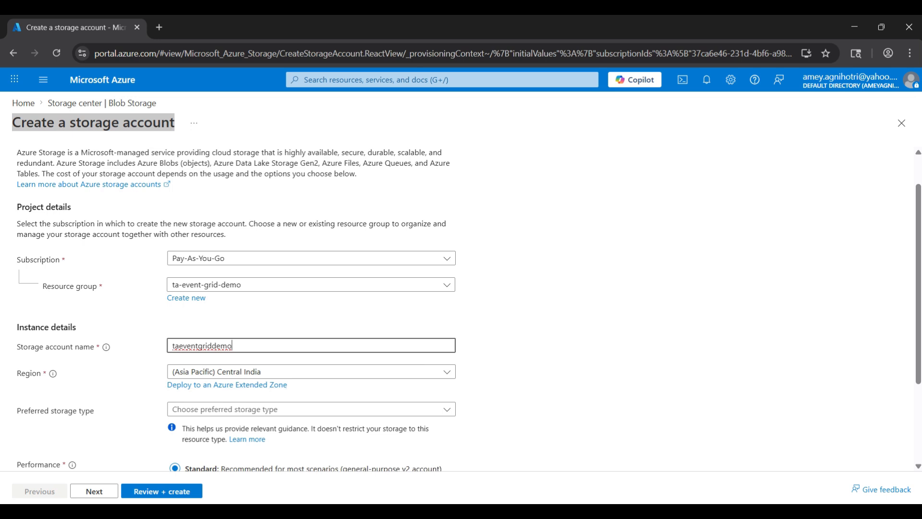
Set the preferred storage type to Azure Blob Storage or Azure Data Lake Storage Gen 2 and the redundancy to Locally-redundant storage (LRS)
scroll(469, 309, down, 1)
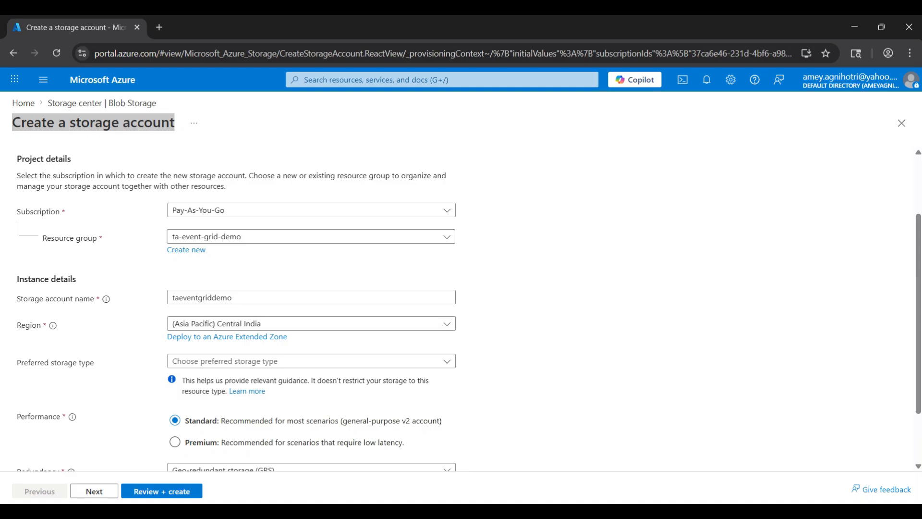
scroll(468, 307, down, 1)
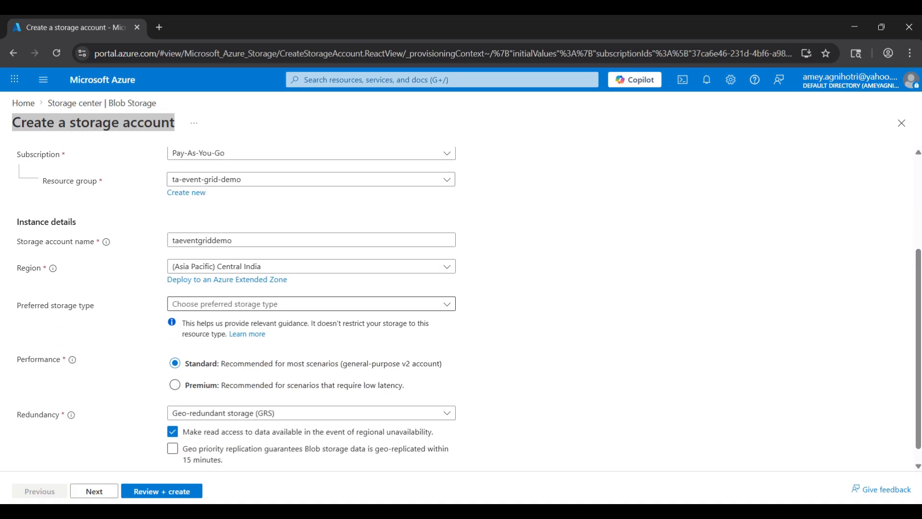
click(307, 303)
click(250, 322)
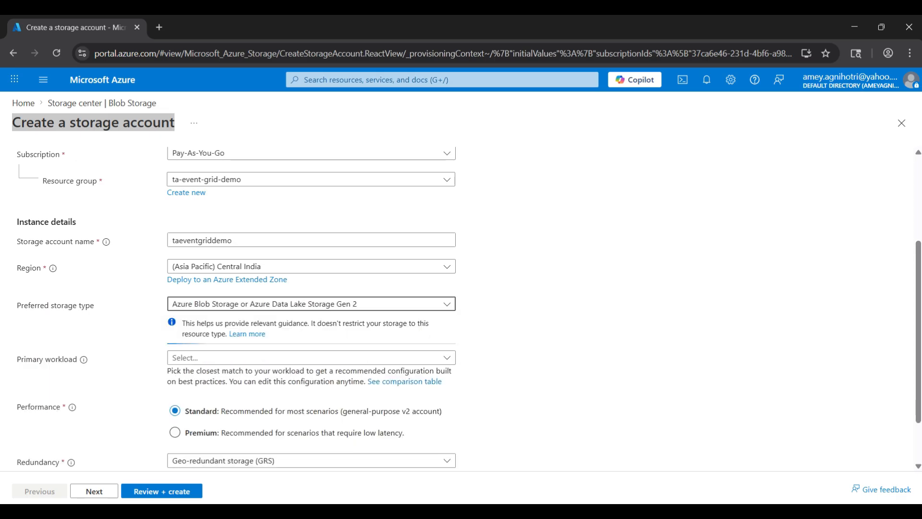
scroll(461, 308, down, 1)
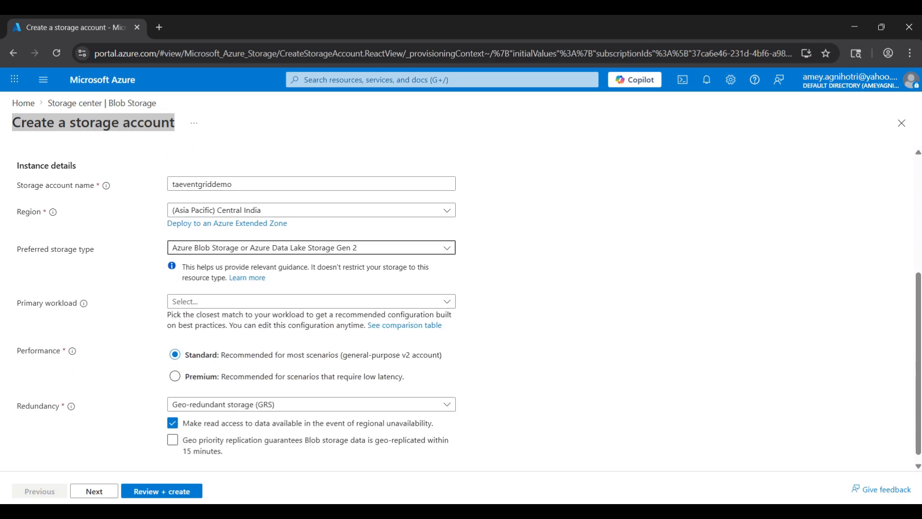
click(311, 404)
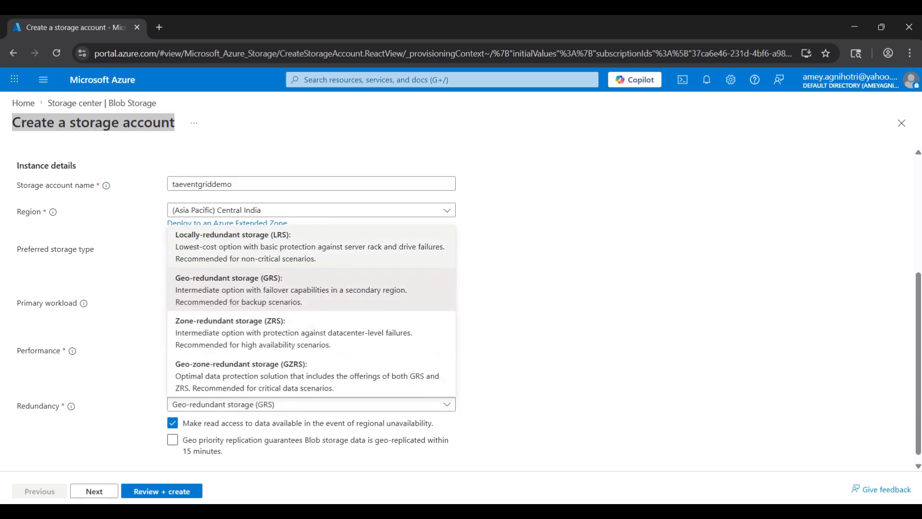
click(311, 247)
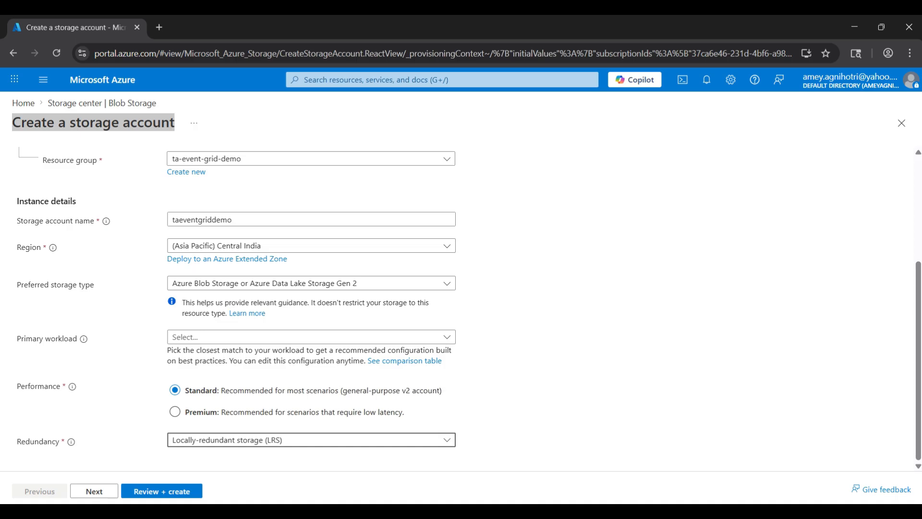
Review the storage account's basic settings in the configuration summary and create the account
click(94, 490)
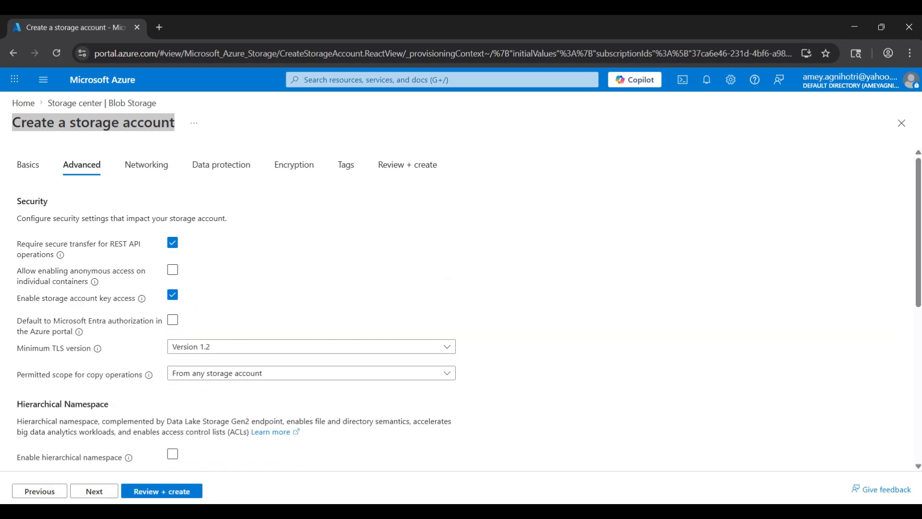
click(162, 491)
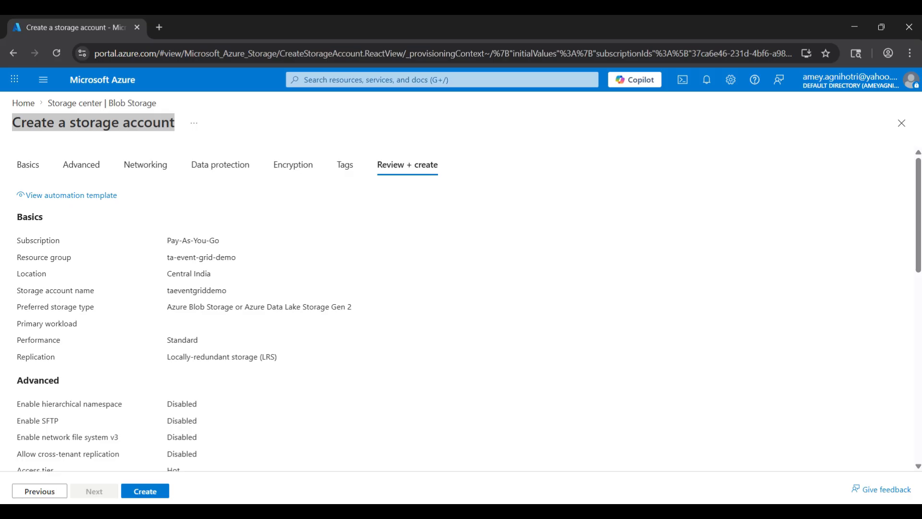
triple_click(193, 240)
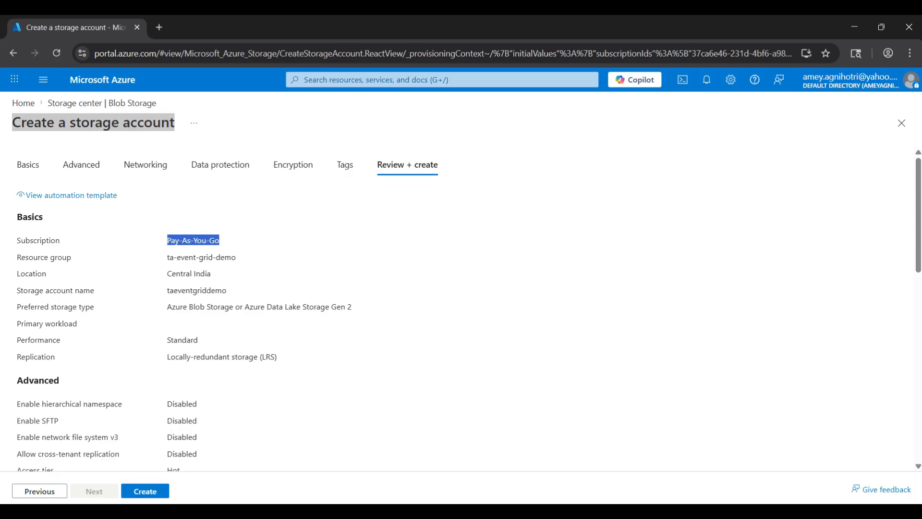
click(193, 240)
triple_click(202, 257)
drag(171, 273, 207, 290)
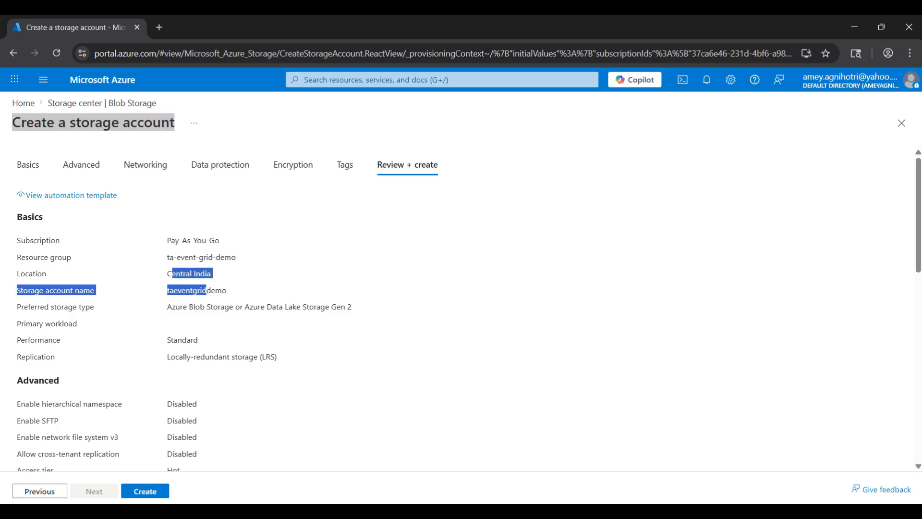
click(207, 290)
drag(204, 342, 278, 377)
click(278, 377)
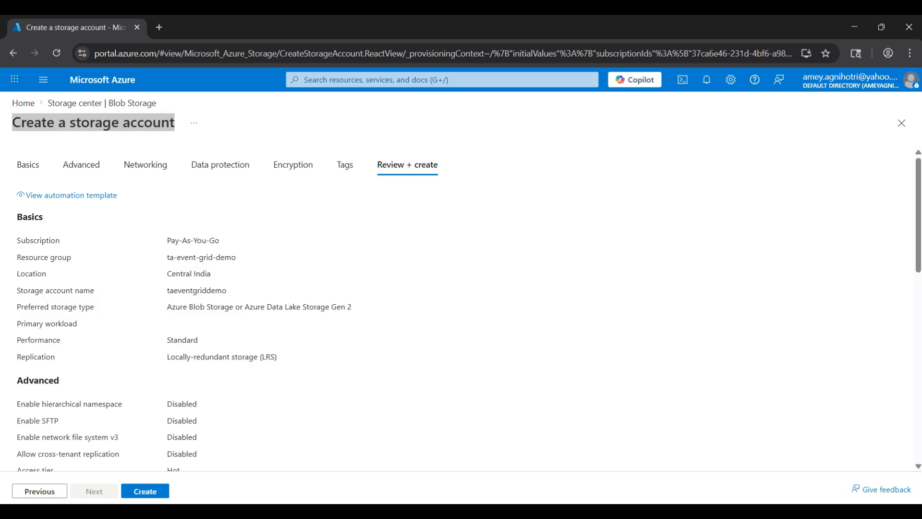
click(145, 491)
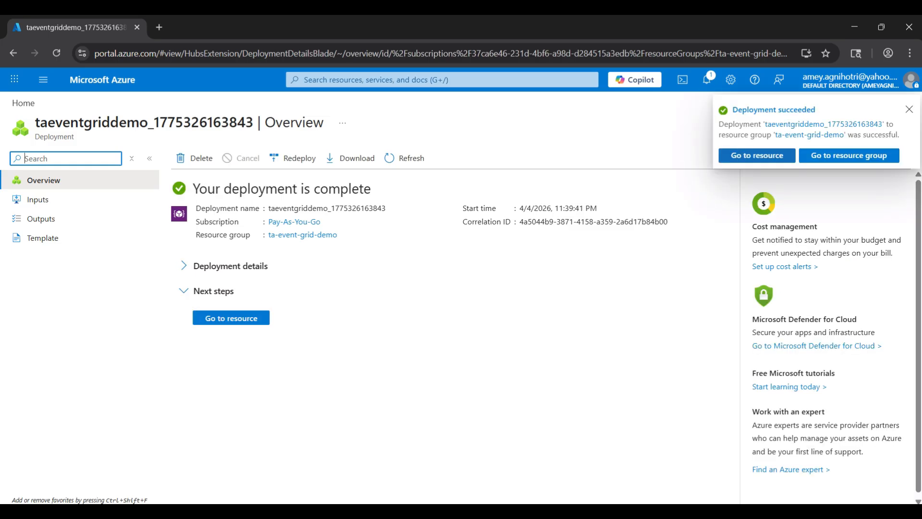
Open the deployed taeventgriddemo storage account and check its resource group in the overview
drag(193, 189, 371, 189)
click(231, 318)
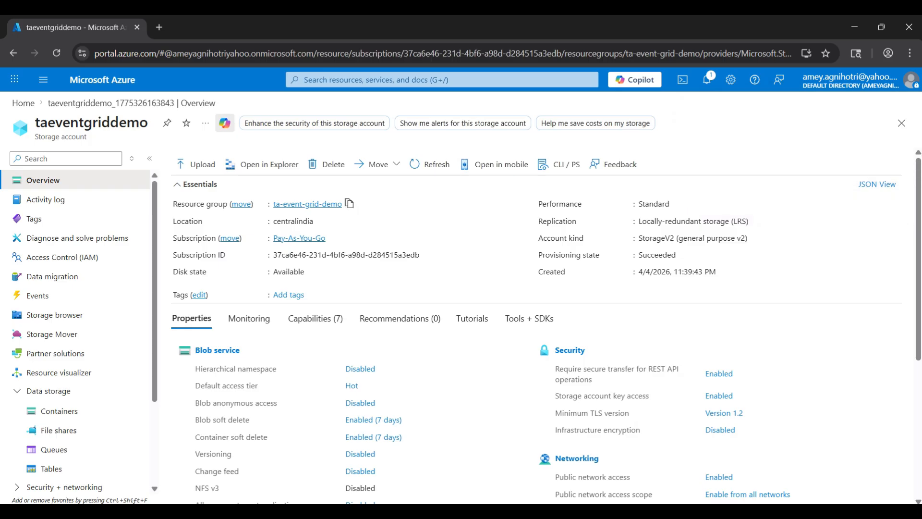
drag(173, 205, 345, 205)
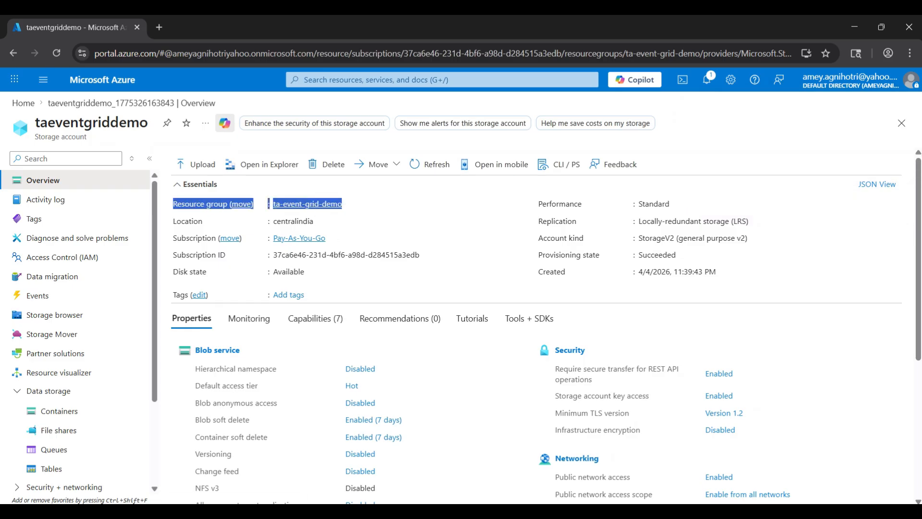
click(356, 273)
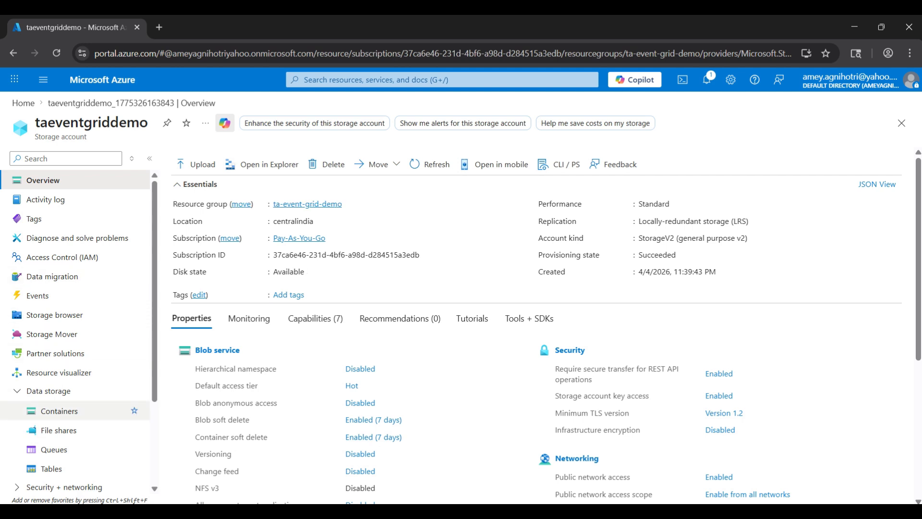
Create a blob container named images in the taeventgriddemo storage account
click(60, 411)
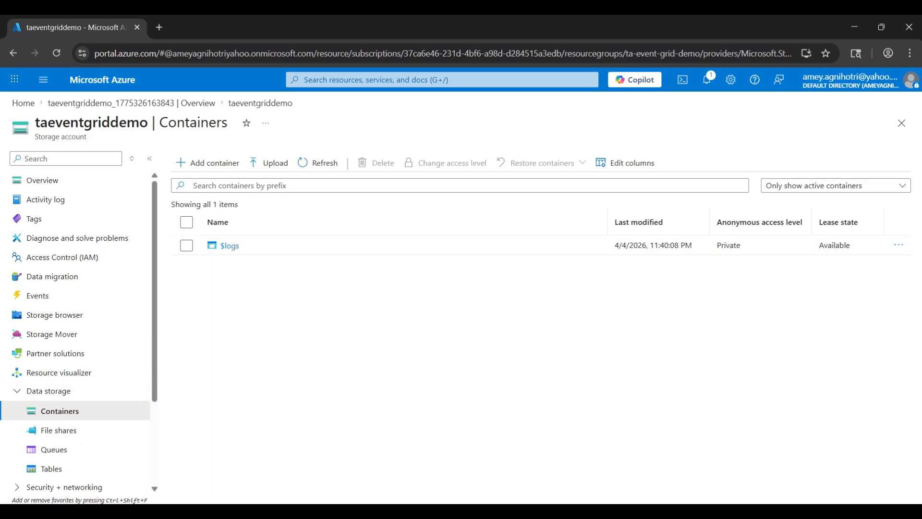
click(208, 163)
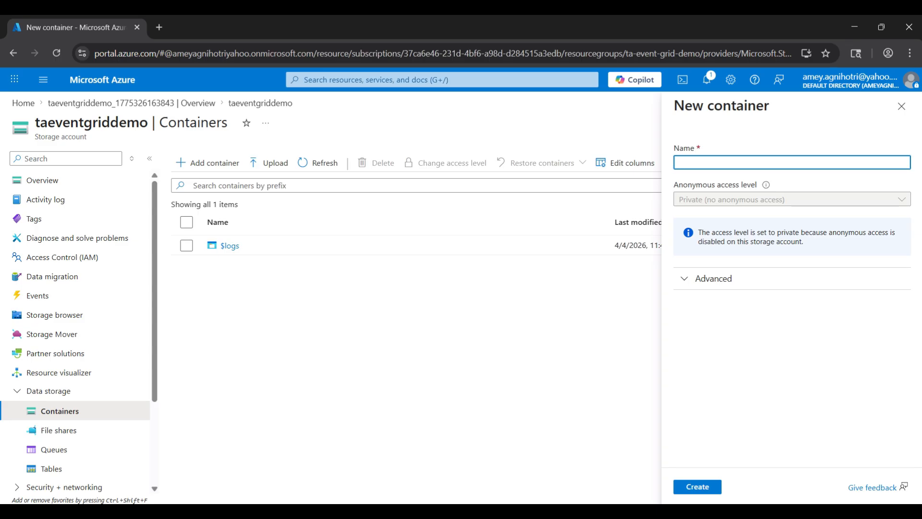
text(images)
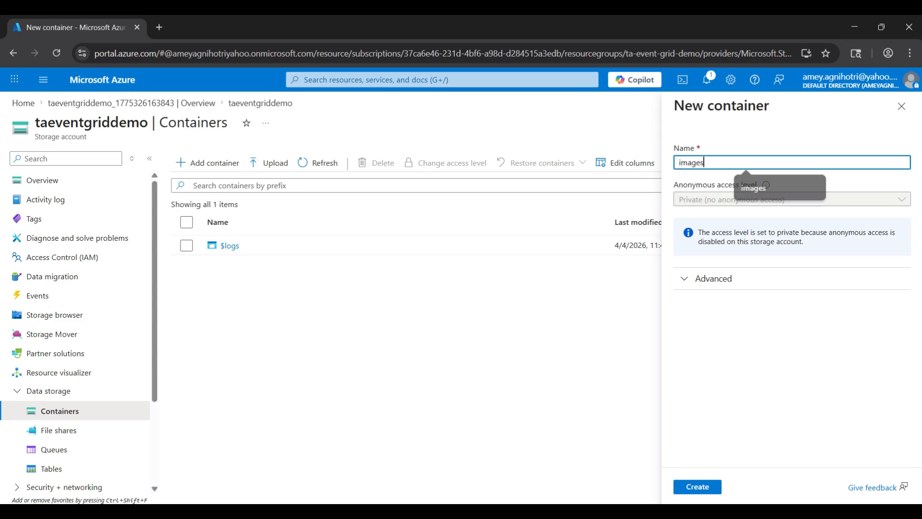
key(Return)
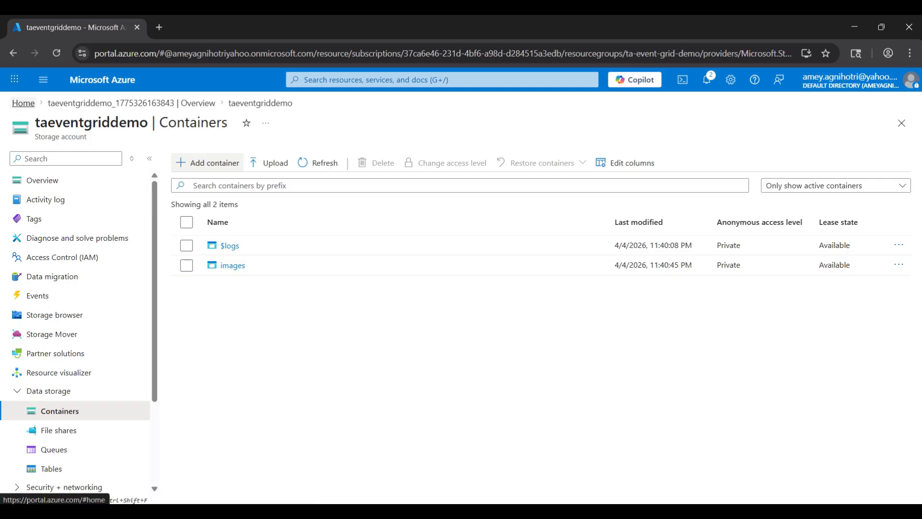
Return to the portal home, search for the Function App service and start creating a new function app
click(24, 103)
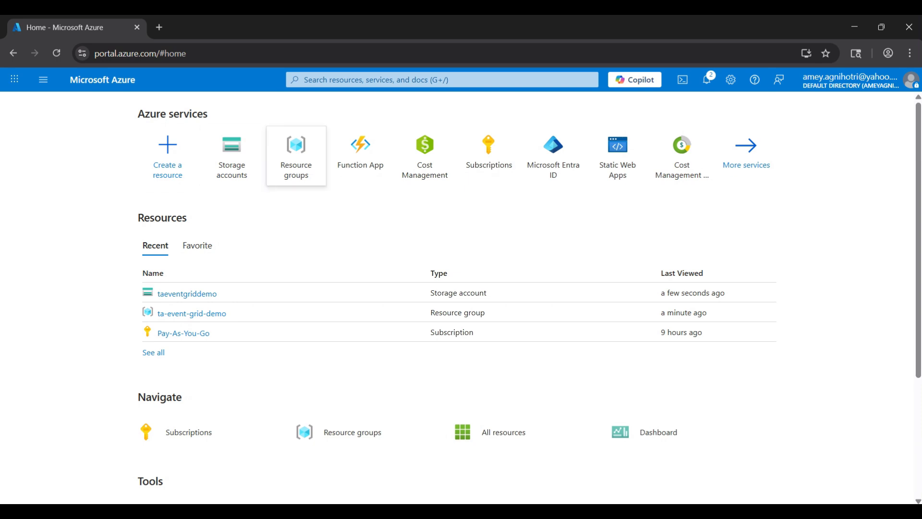
mouse_move(360, 154)
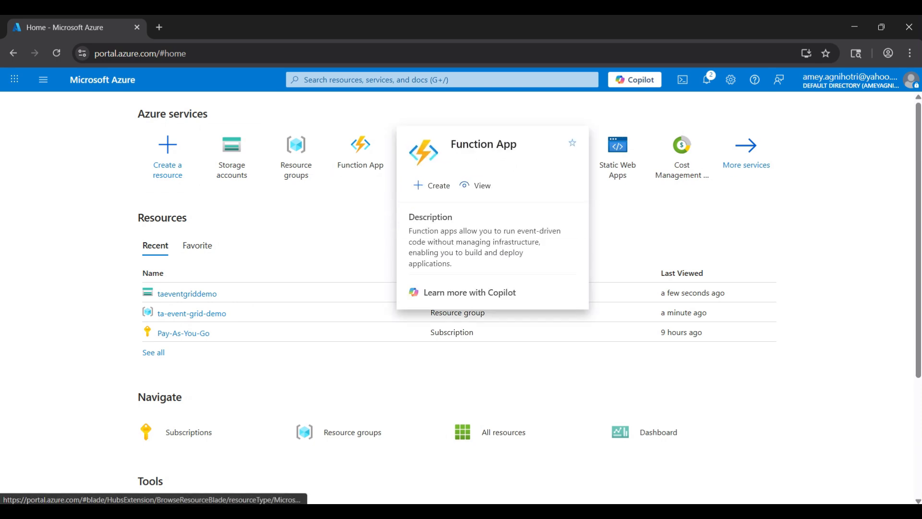
click(442, 80)
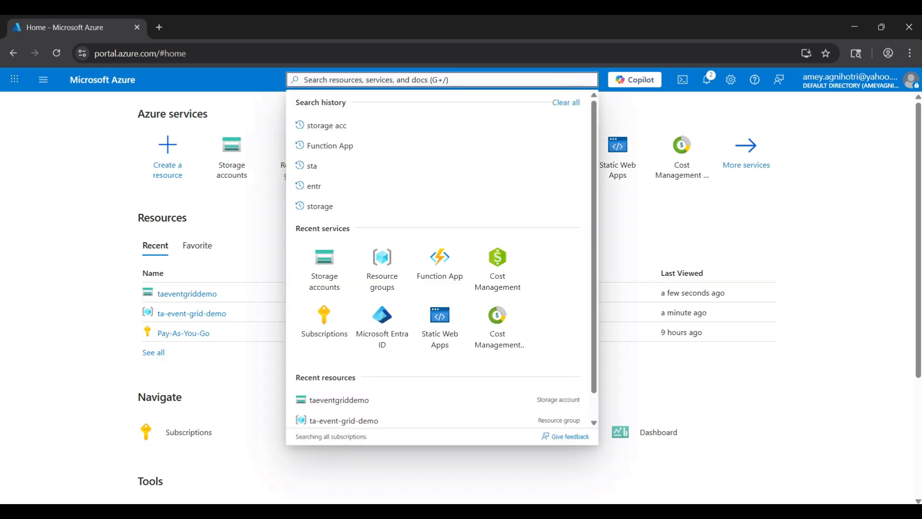
text(funct)
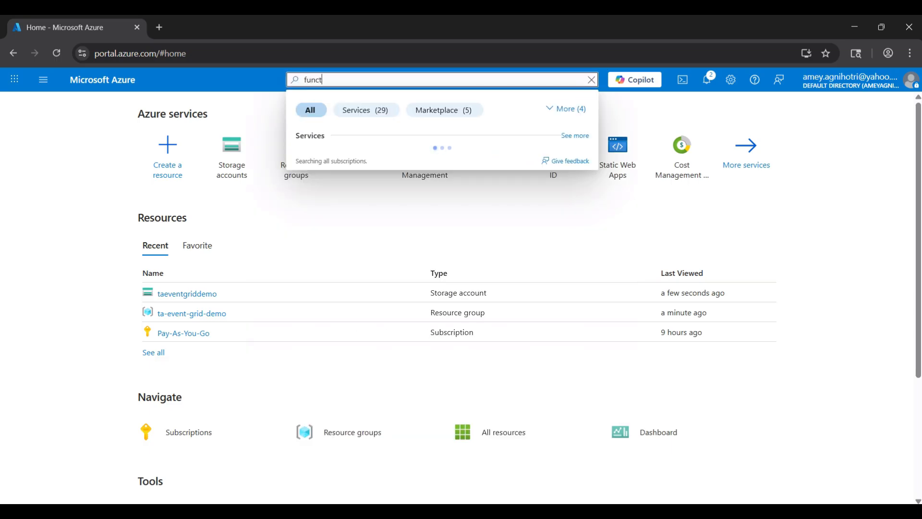
text(ion app)
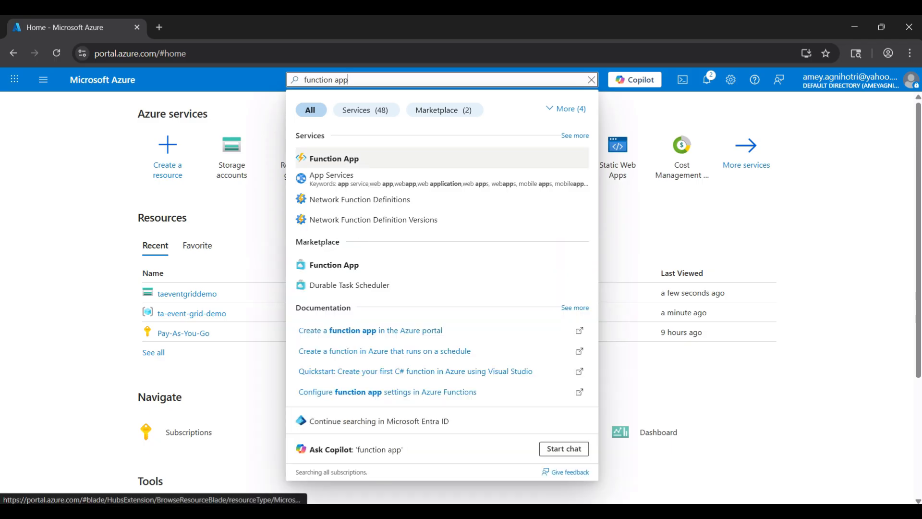
click(334, 158)
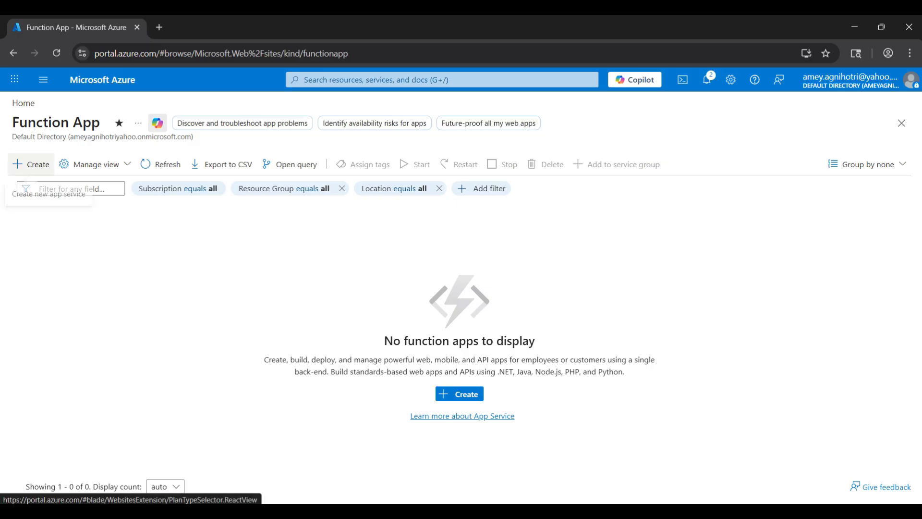
click(31, 164)
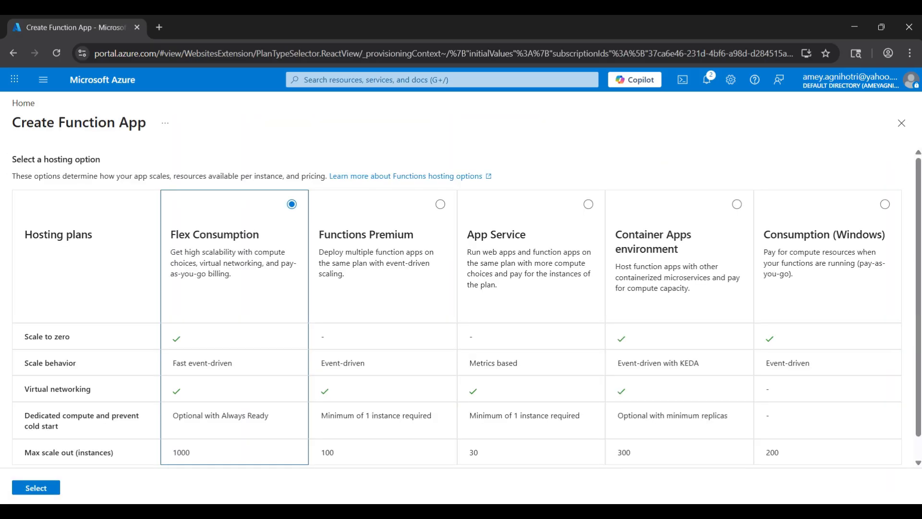
Choose Consumption (Windows) as the function app's hosting plan and confirm continuing with it instead of Flex Consumption
drag(13, 122, 146, 124)
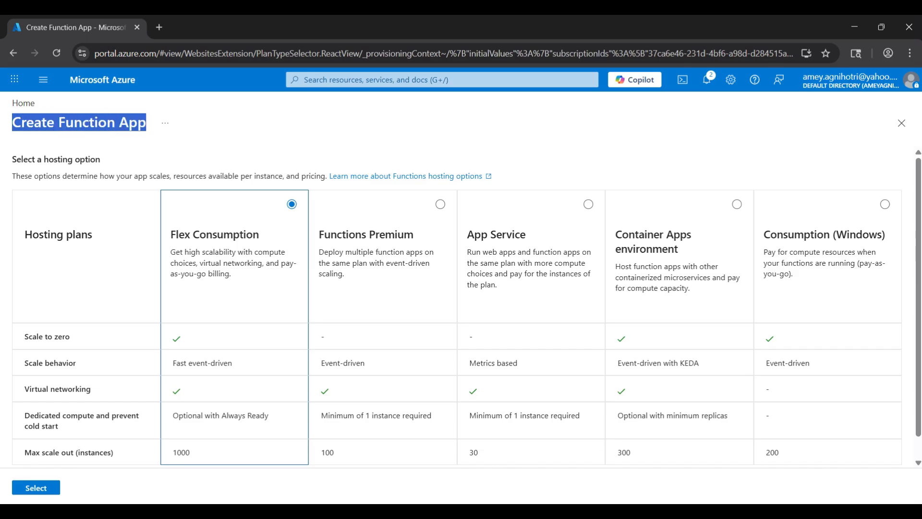
drag(12, 159, 100, 160)
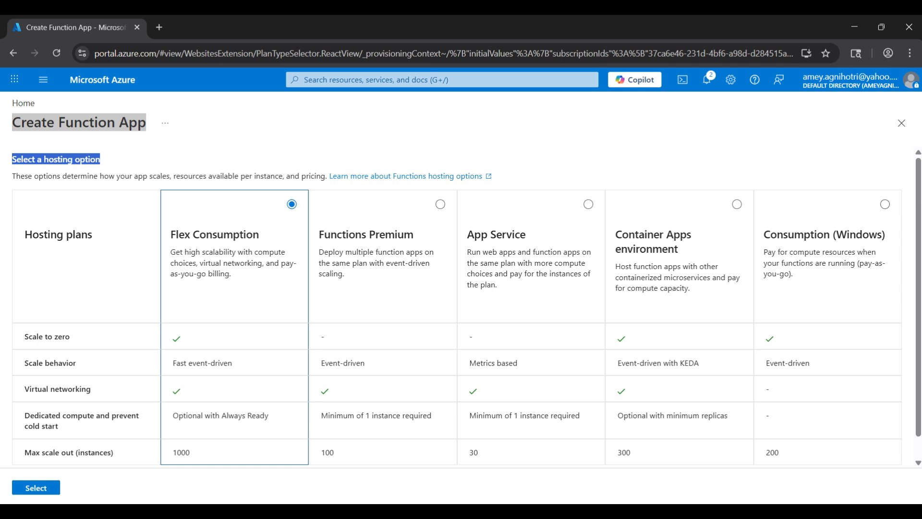
click(885, 204)
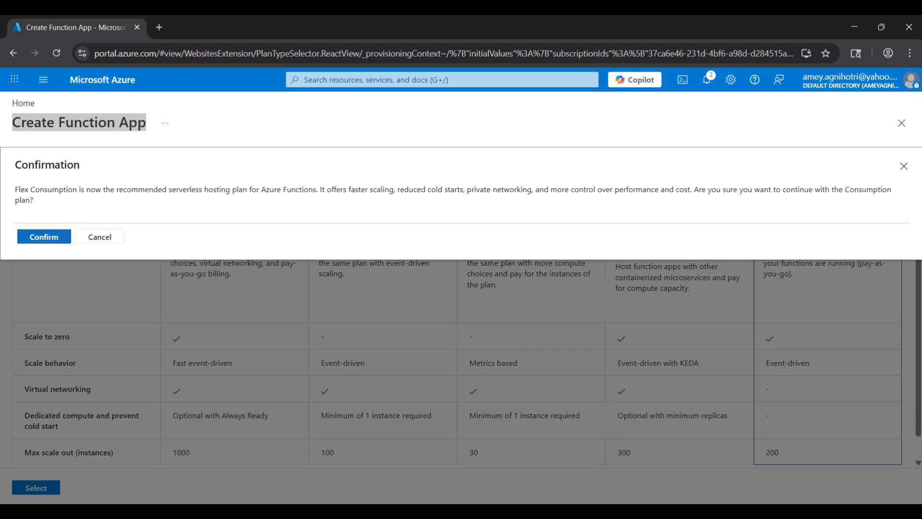
click(43, 237)
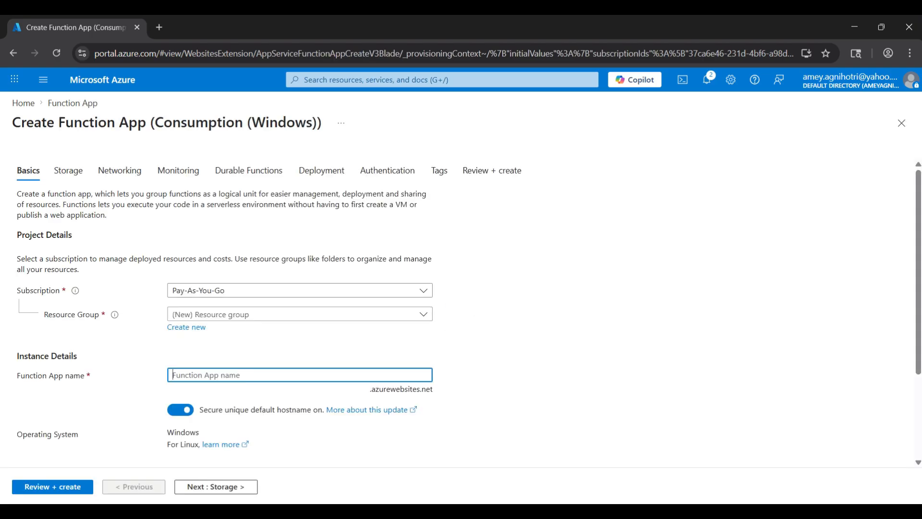
drag(12, 122, 306, 123)
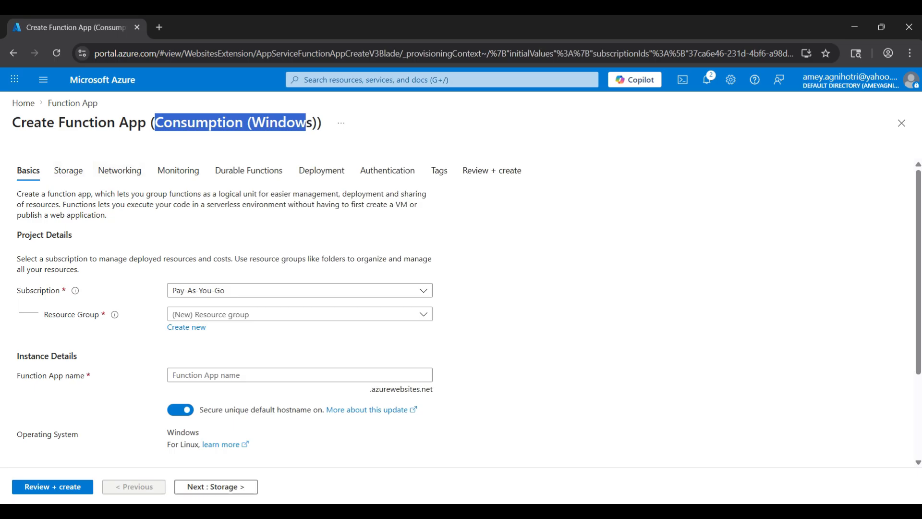
click(202, 147)
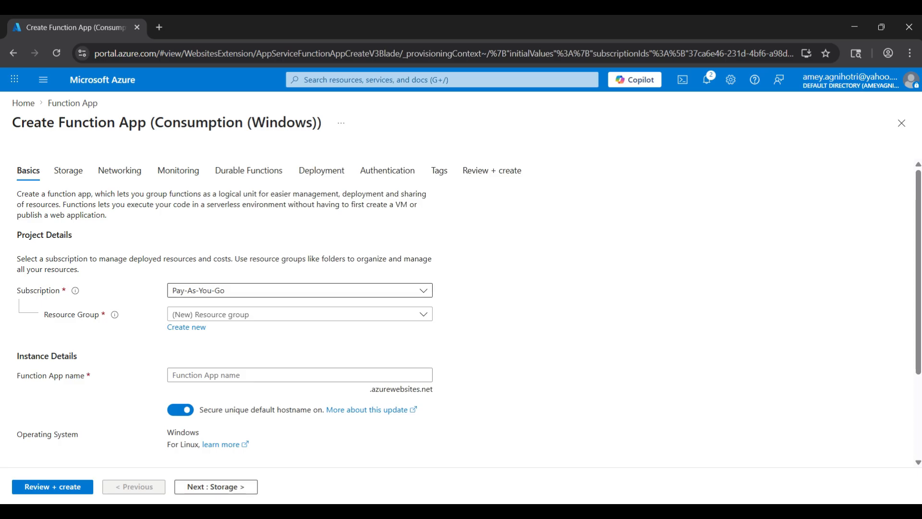
Assign the function app to the ta-event-grid-demo resource group and name it ta-event-app
click(300, 314)
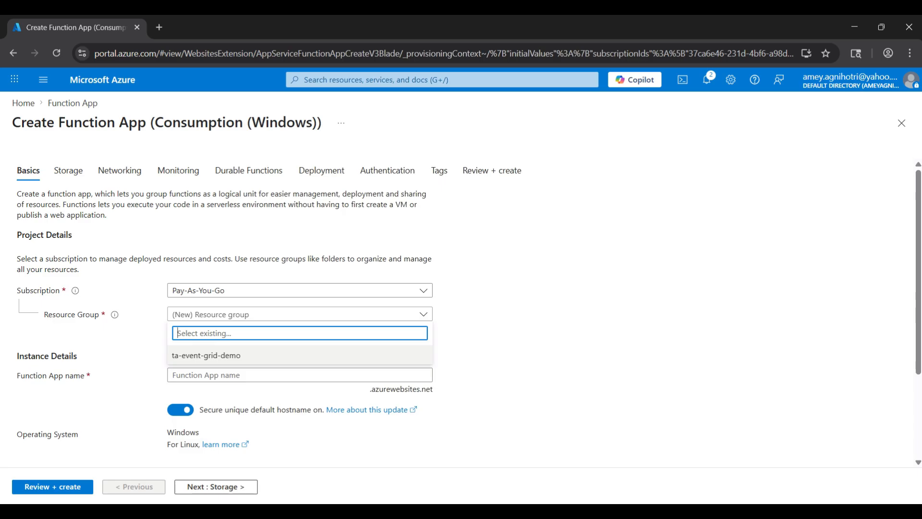
click(206, 355)
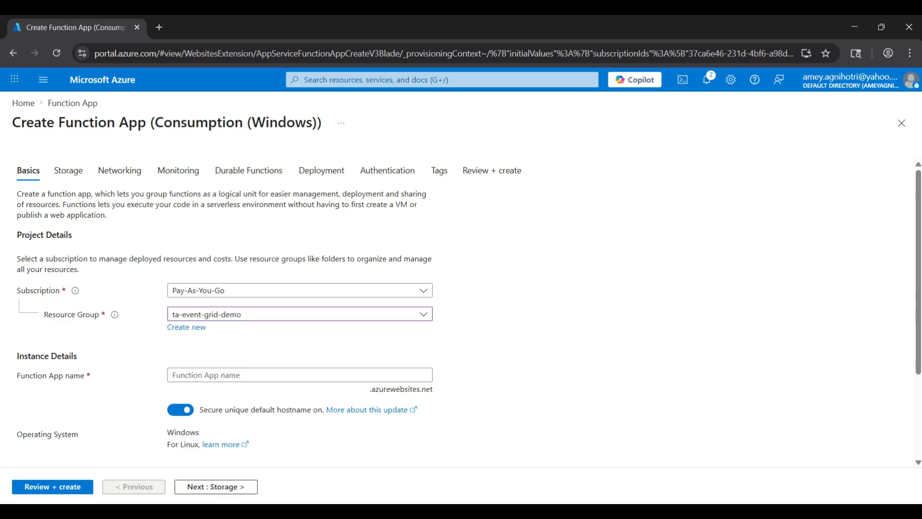
click(299, 375)
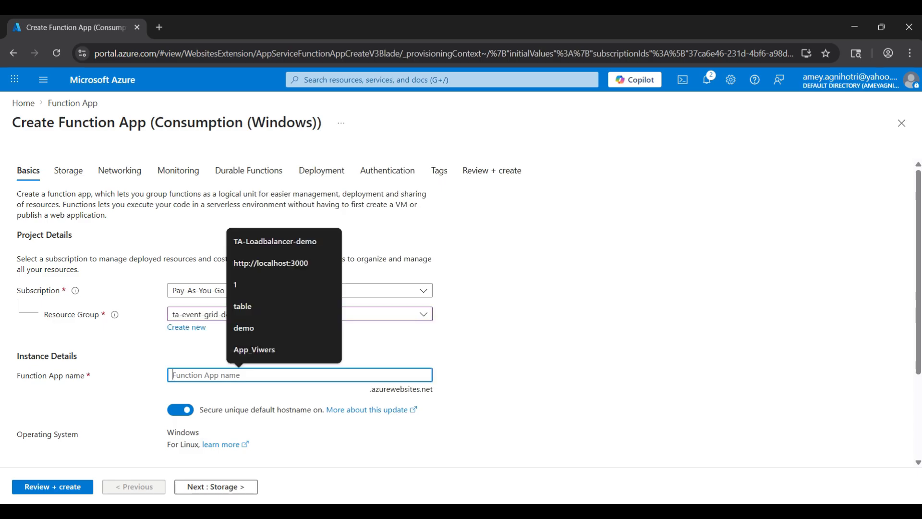
click(490, 365)
click(299, 375)
text(ta)
text(-event)
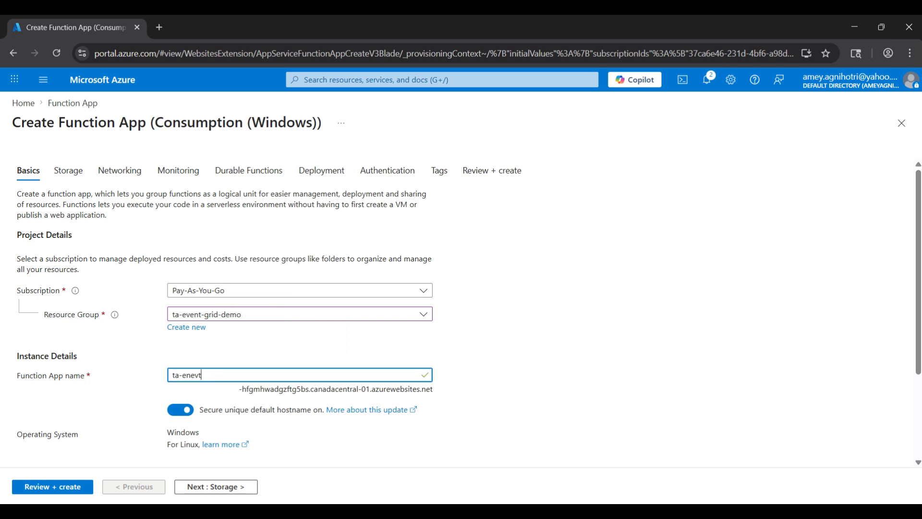
key(BackSpace)
key(BackSpace)
key(BackSpace)
text(ent-app)
click(490, 365)
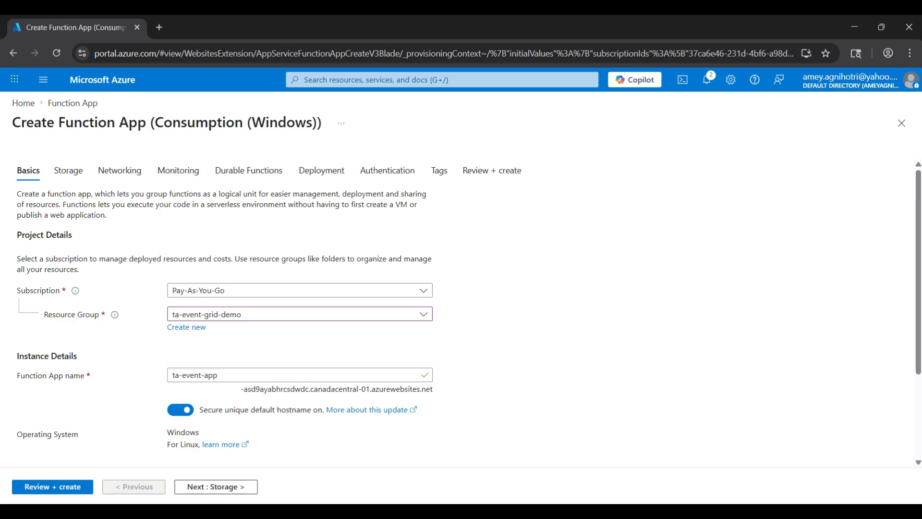
Set the function app's runtime stack to Node.js and its region to Central India
scroll(461, 312, down, 2)
scroll(461, 313, down, 1)
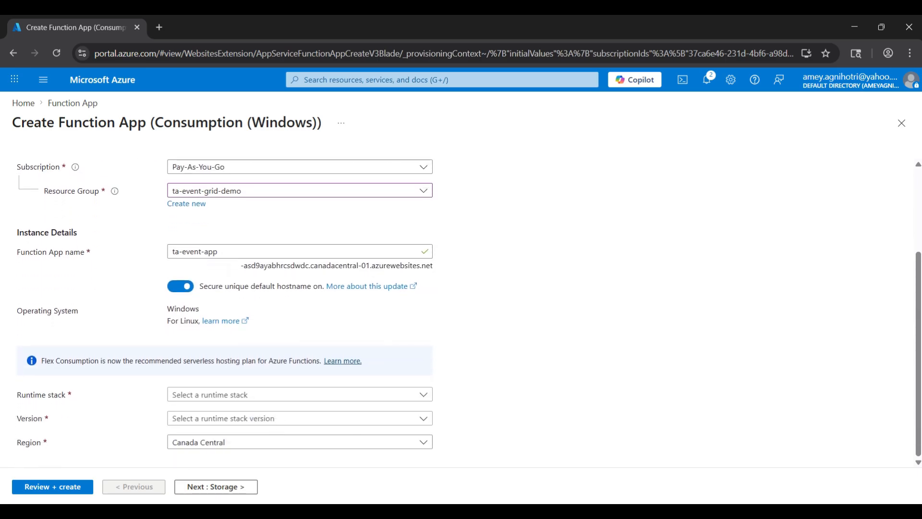
click(300, 394)
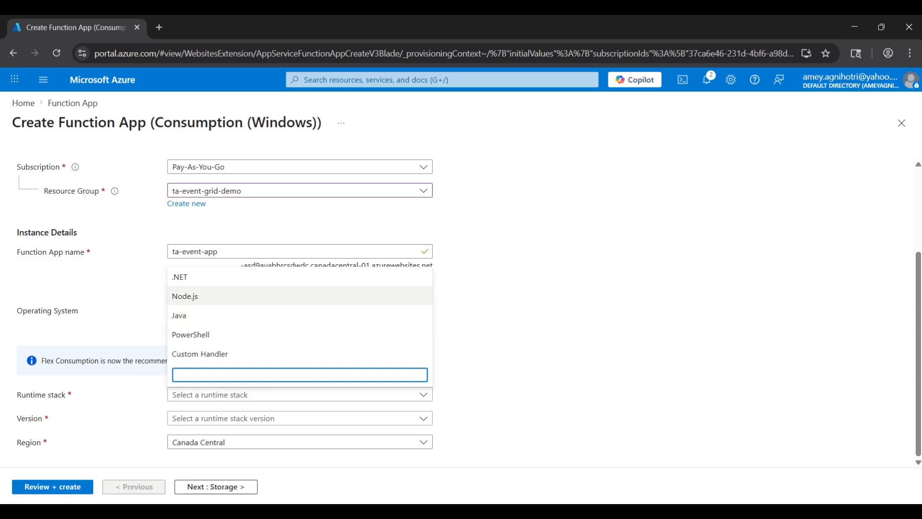
click(192, 295)
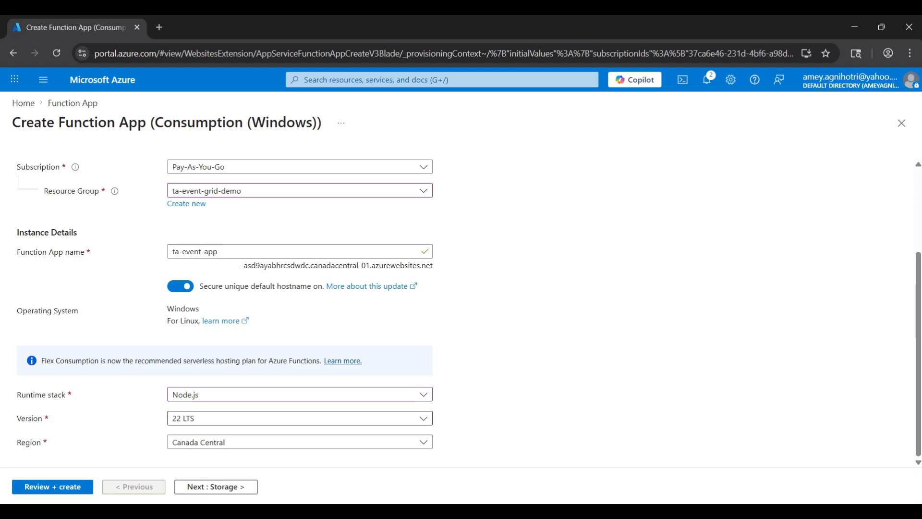
click(298, 442)
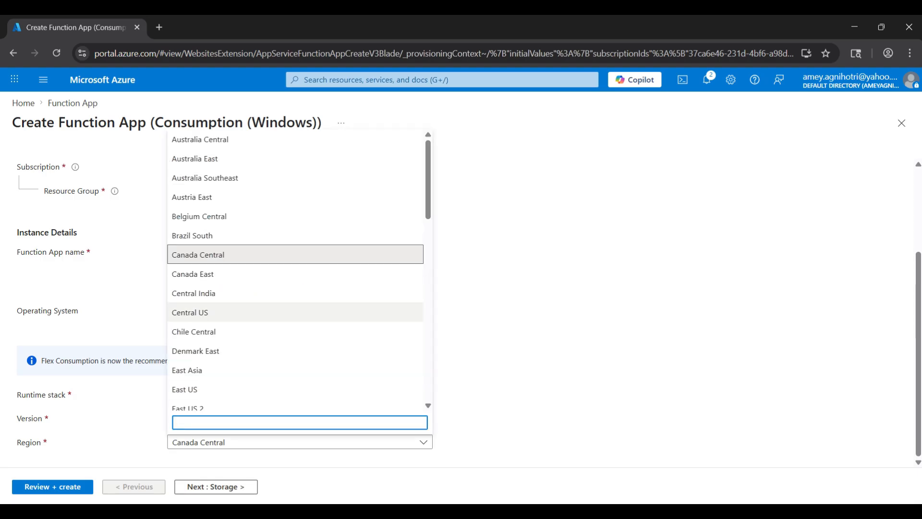
click(202, 293)
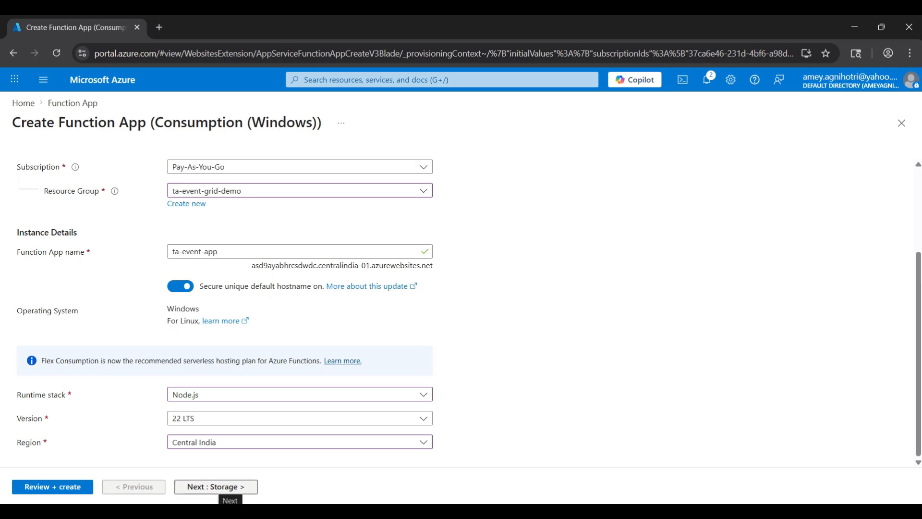
Link the function app to the existing taeventgriddemo (v2) storage account in its storage settings
click(215, 486)
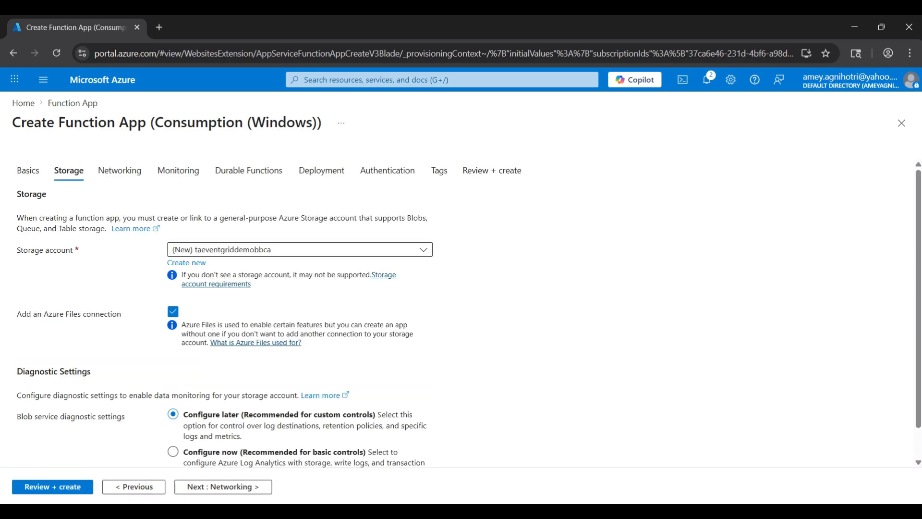
click(300, 249)
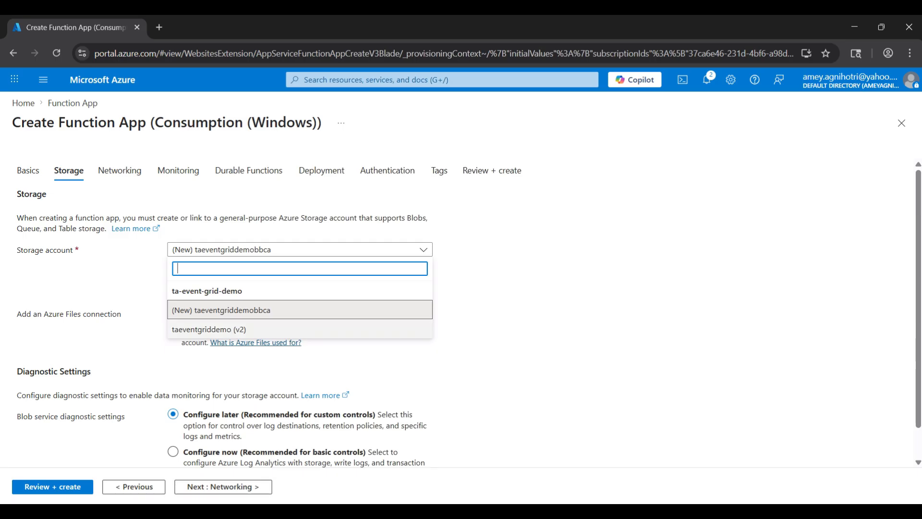
click(300, 329)
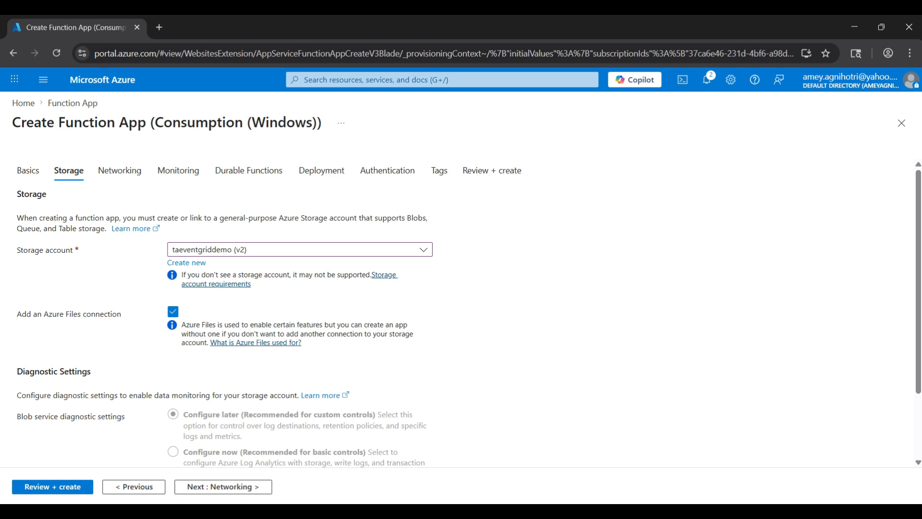
scroll(461, 312, down, 2)
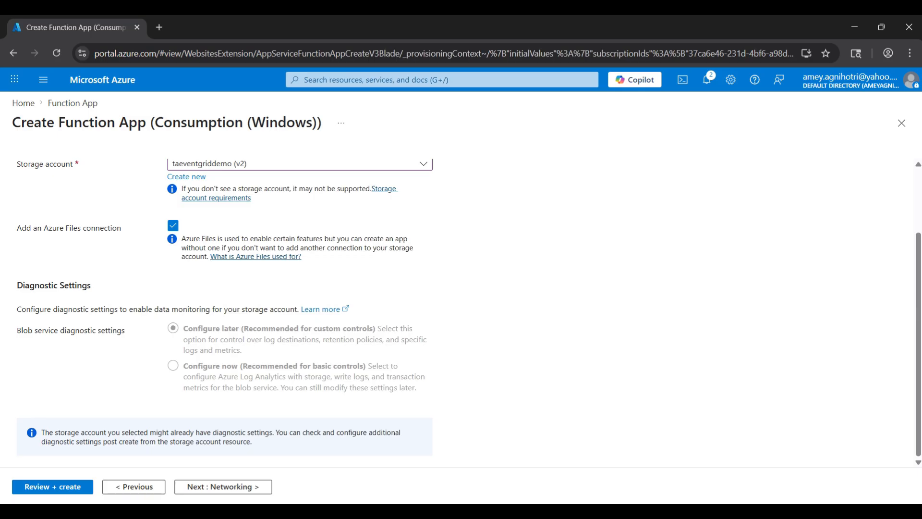
Review the function app's configuration summary, create the app and check its deployment status
click(53, 486)
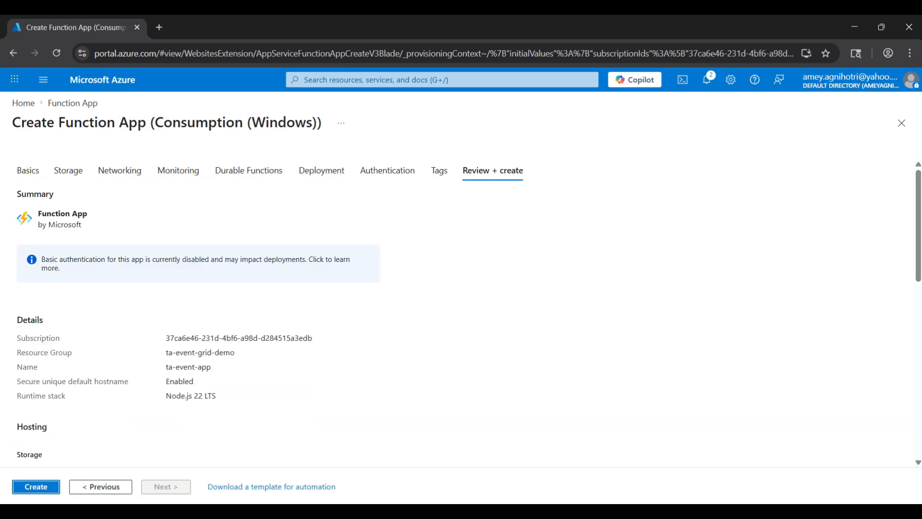
scroll(461, 312, down, 2)
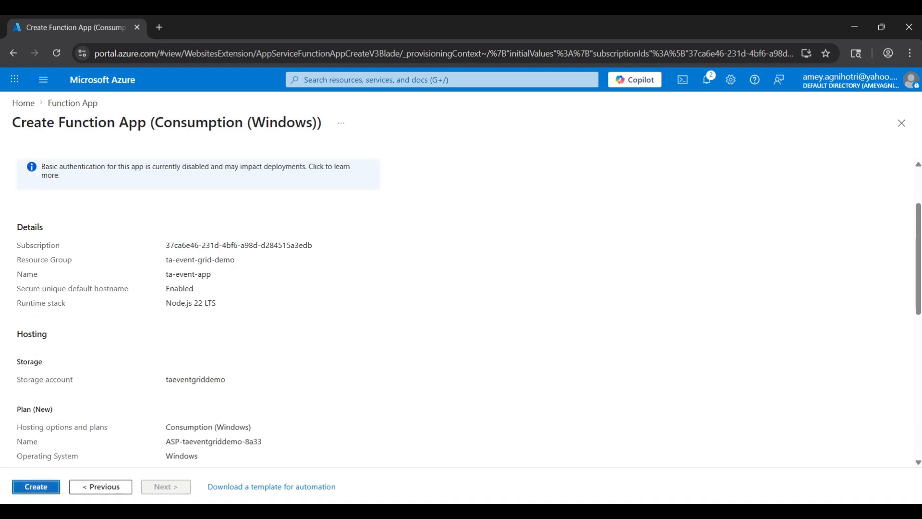
click(36, 486)
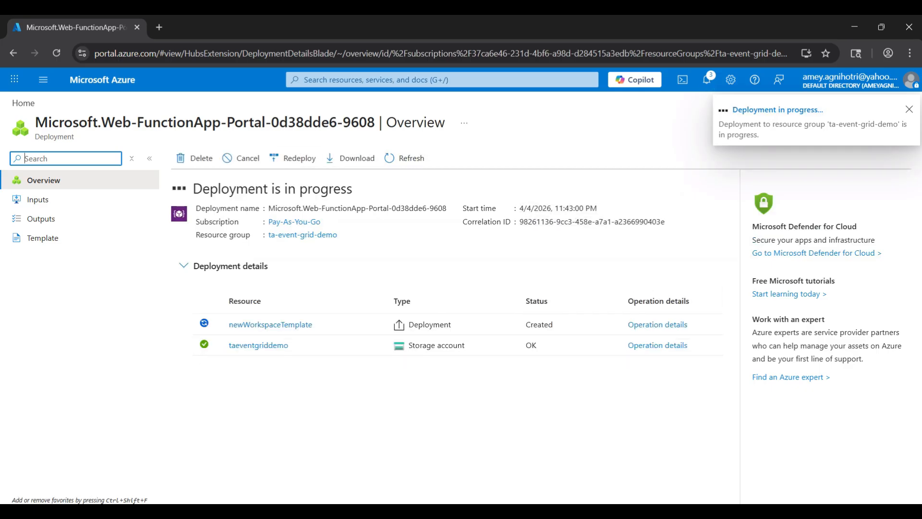
drag(193, 189, 353, 189)
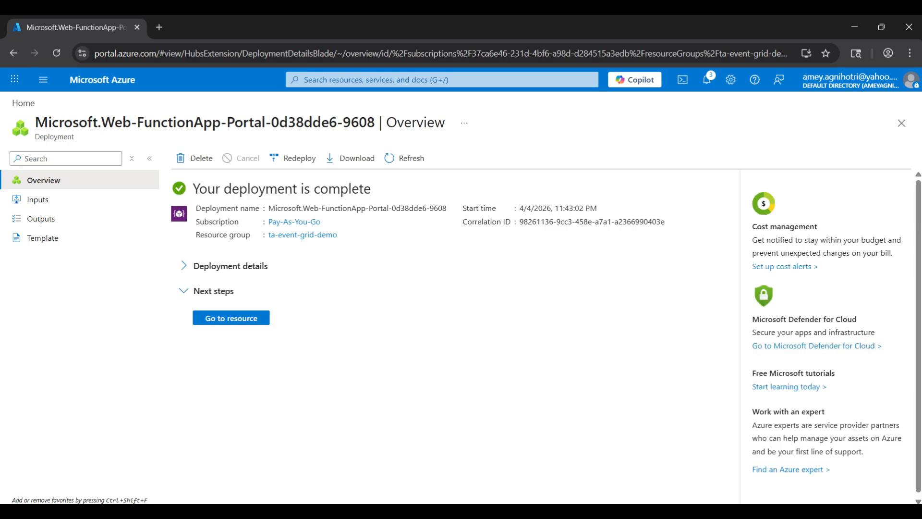
Open the newly deployed function app resource from its completed deployment
drag(372, 189, 257, 189)
click(231, 318)
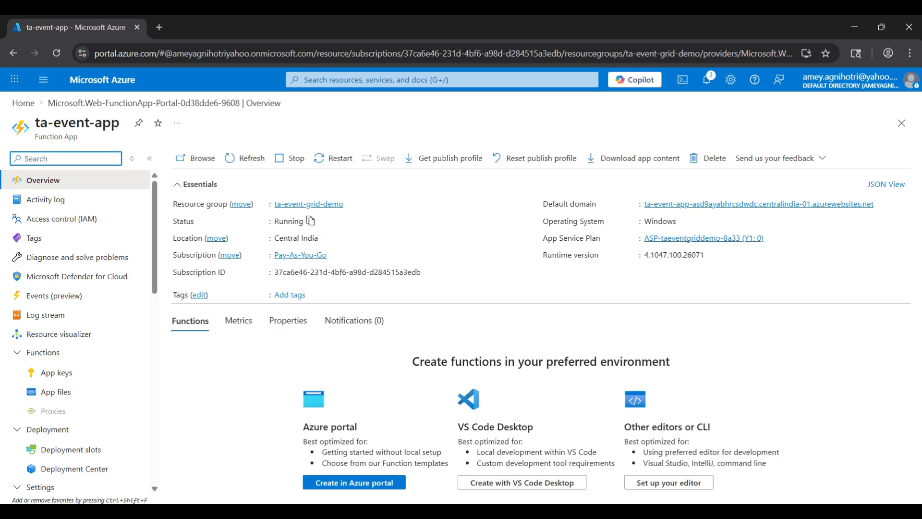
click(447, 293)
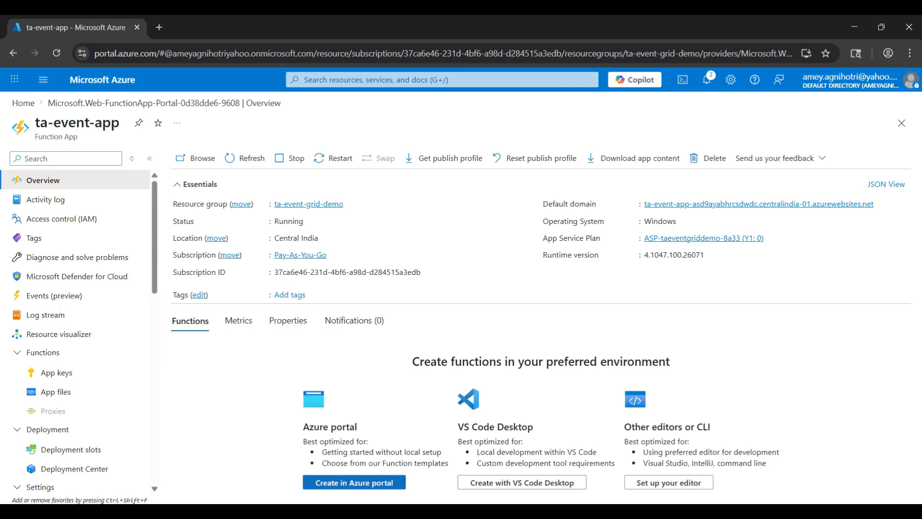
Create a function in the Azure portal from the Azure Event Grid trigger template, keeping the name EventGridTrigger1
click(354, 482)
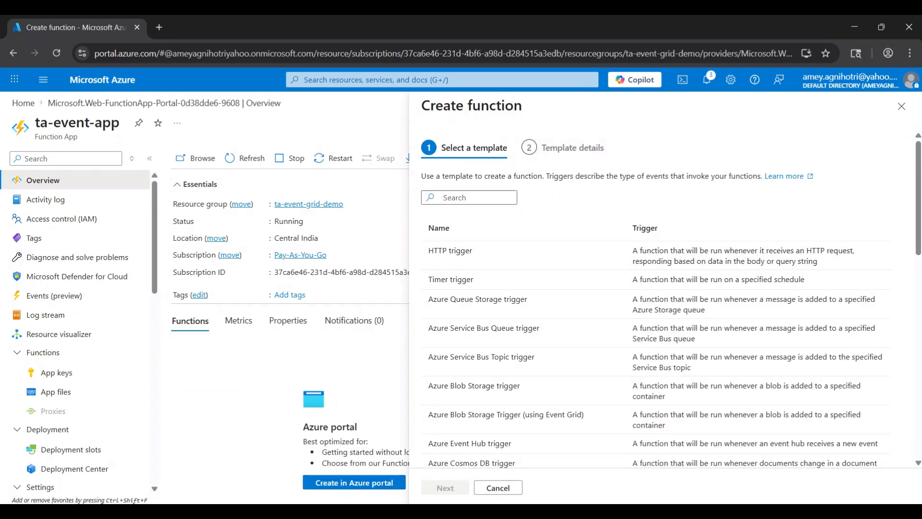
click(469, 198)
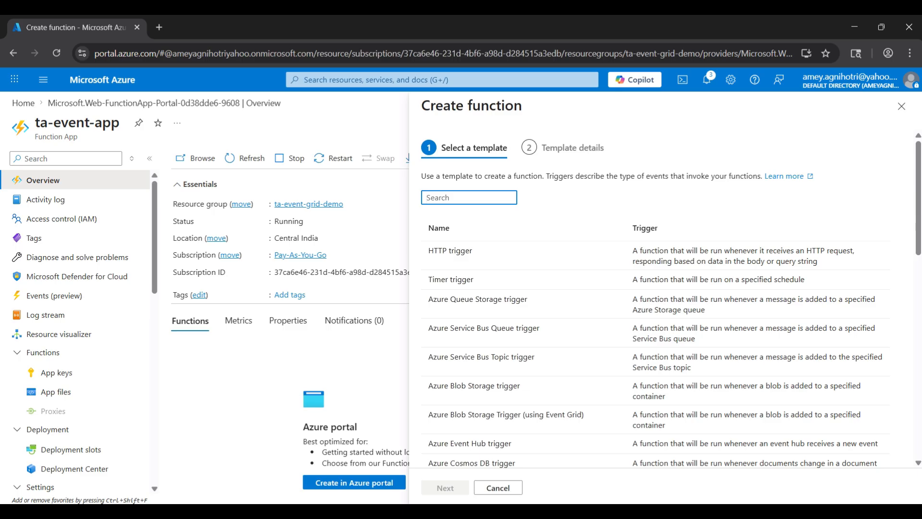
text(event)
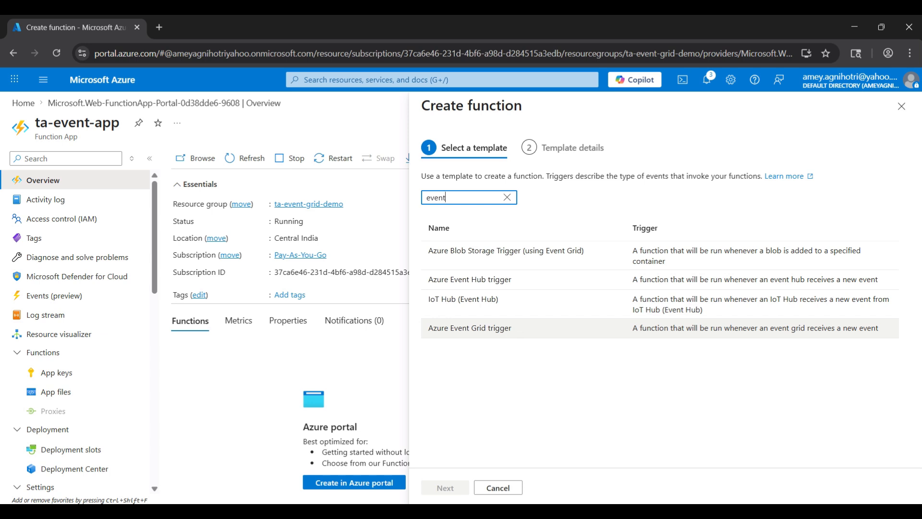
click(470, 328)
click(445, 487)
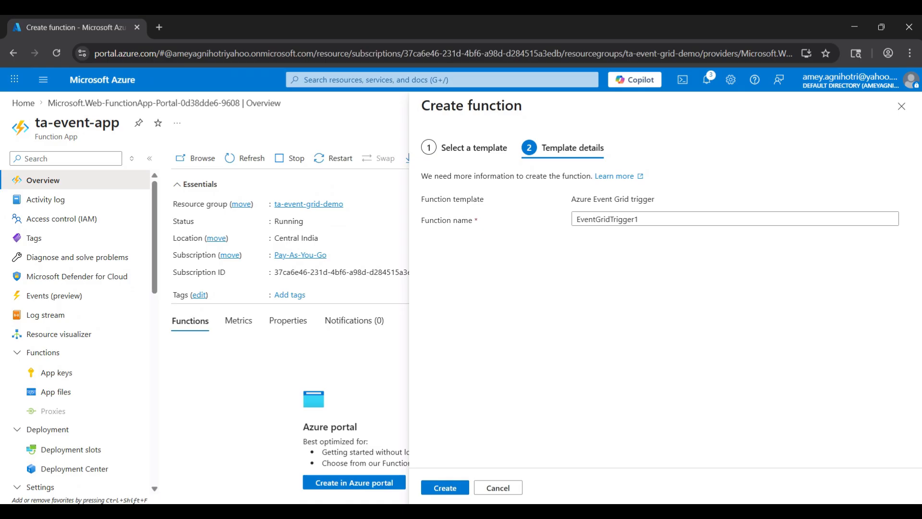
double_click(607, 219)
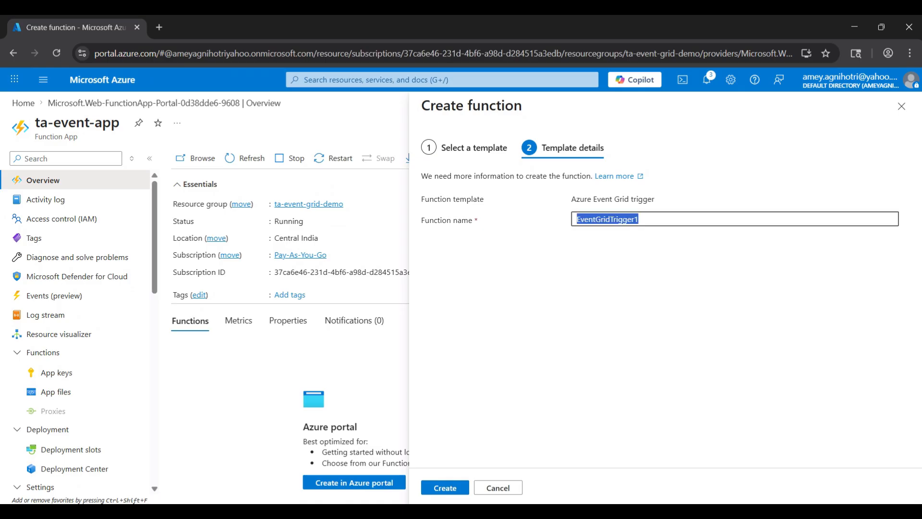
click(663, 298)
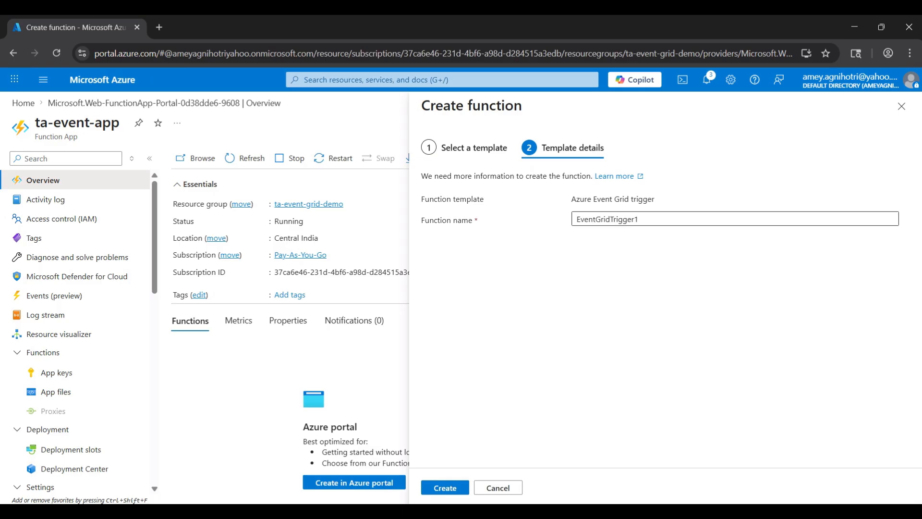
click(446, 487)
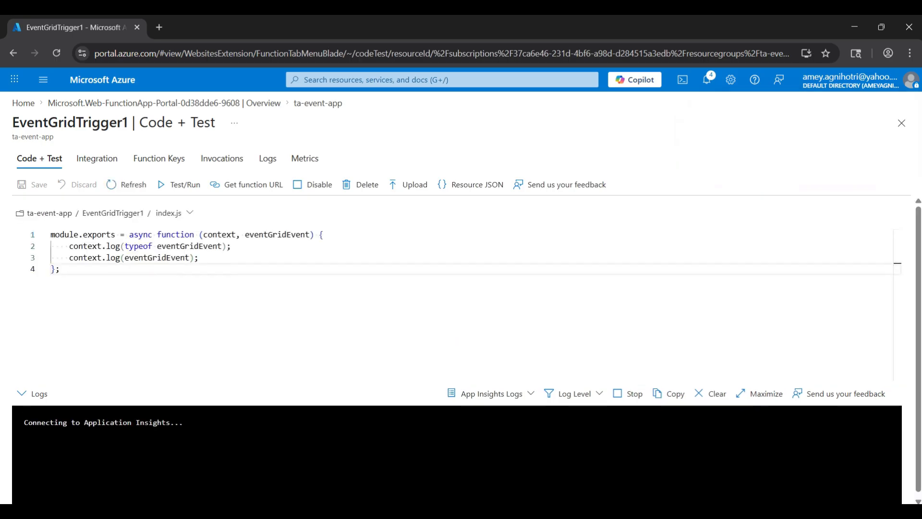
Switch to Notepad, copy the prepared module.exports event-logging script, and replace the default index.js code of EventGridTrigger1 with it
drag(60, 269, 50, 234)
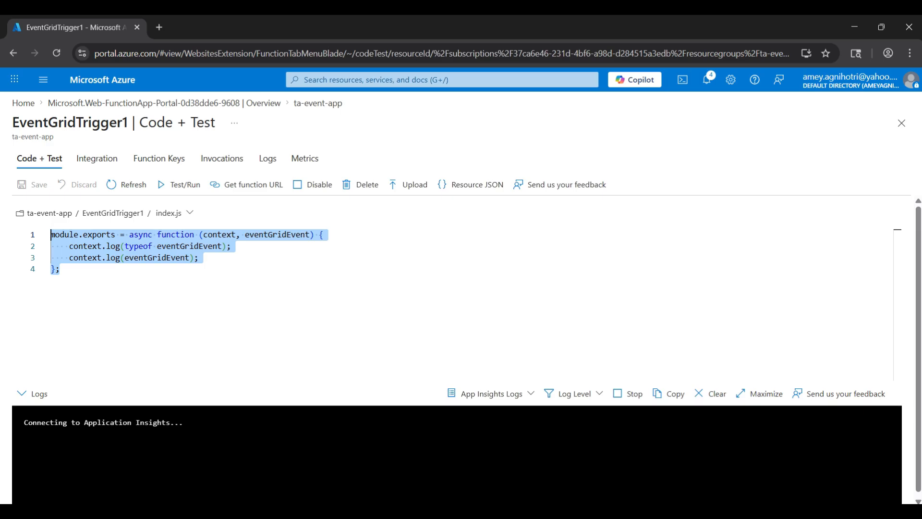
click(61, 270)
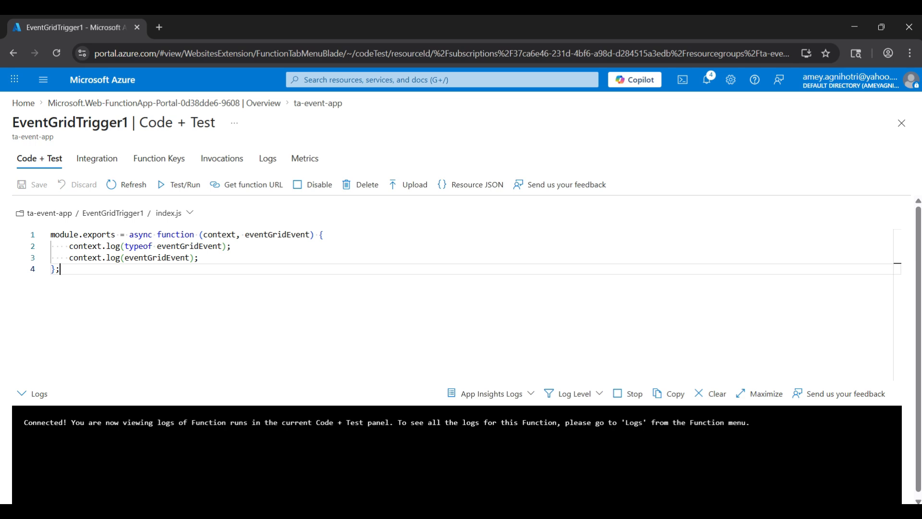
key(alt+Tab)
click(39, 275)
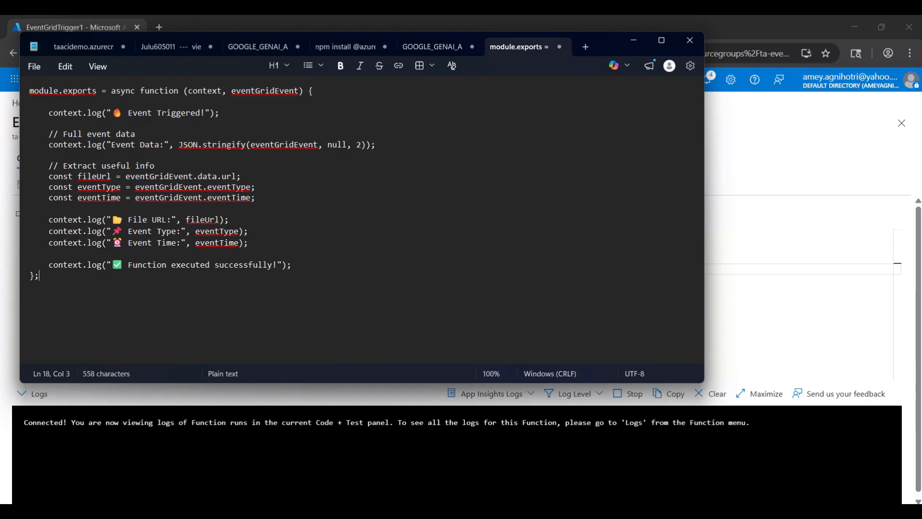
key(ctrl+a)
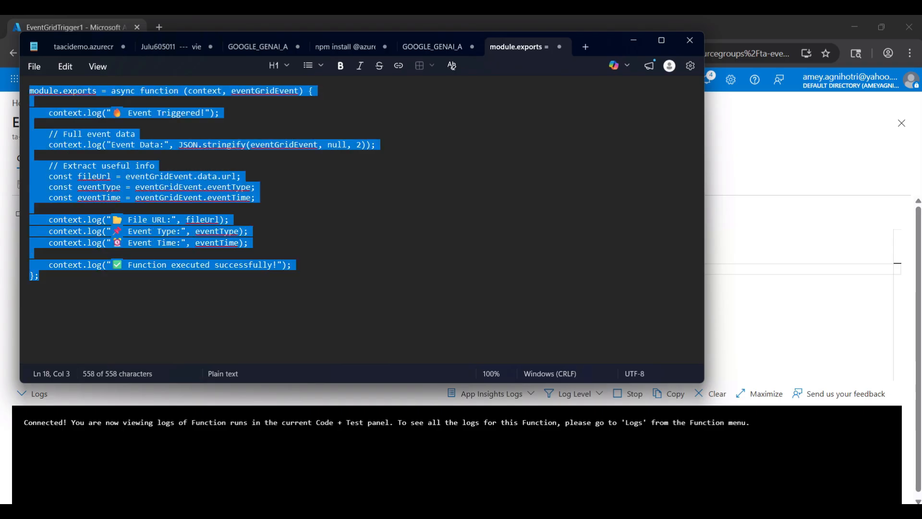
click(634, 40)
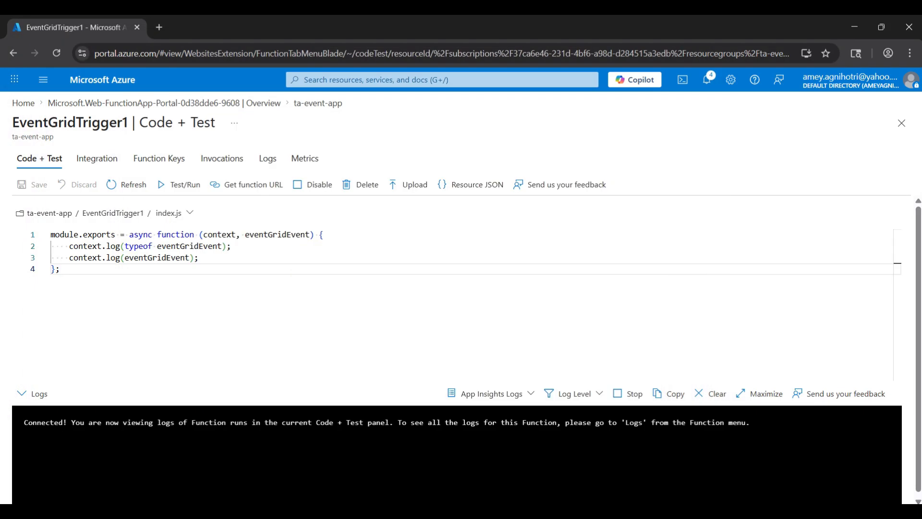
key(ctrl+a)
key(ctrl+v)
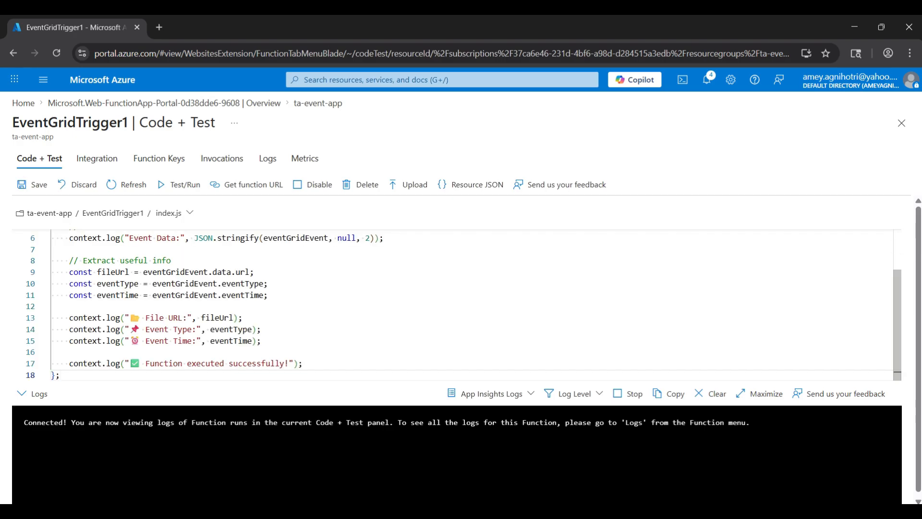
Review the new event-logging code in index.js and save the file
scroll(452, 304, up, 2)
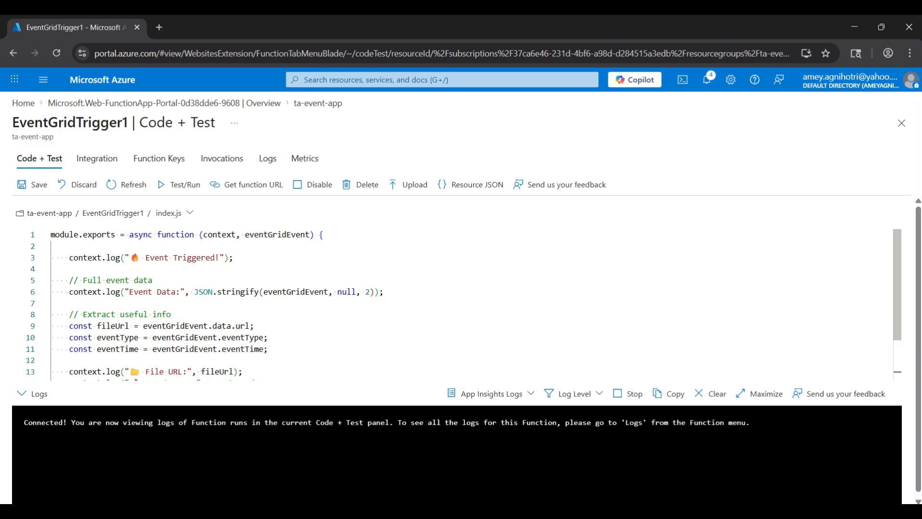
drag(146, 257, 206, 257)
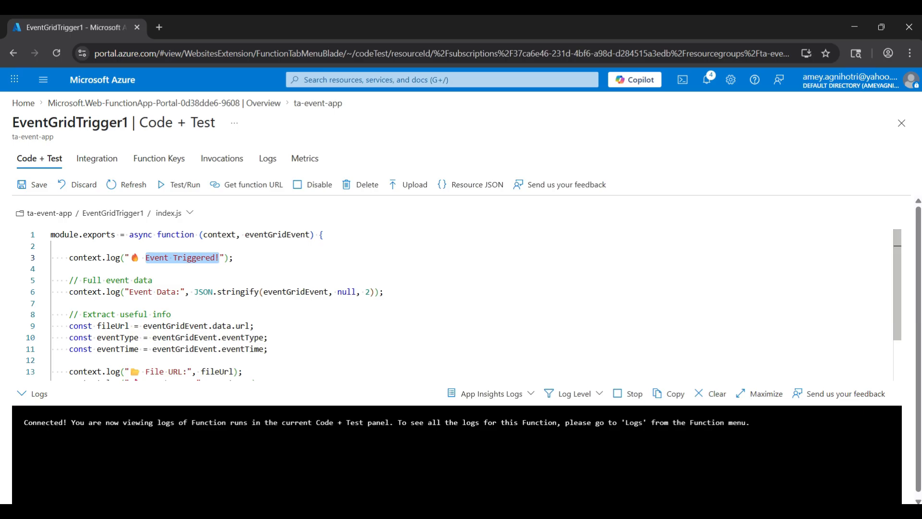
scroll(451, 302, down, 2)
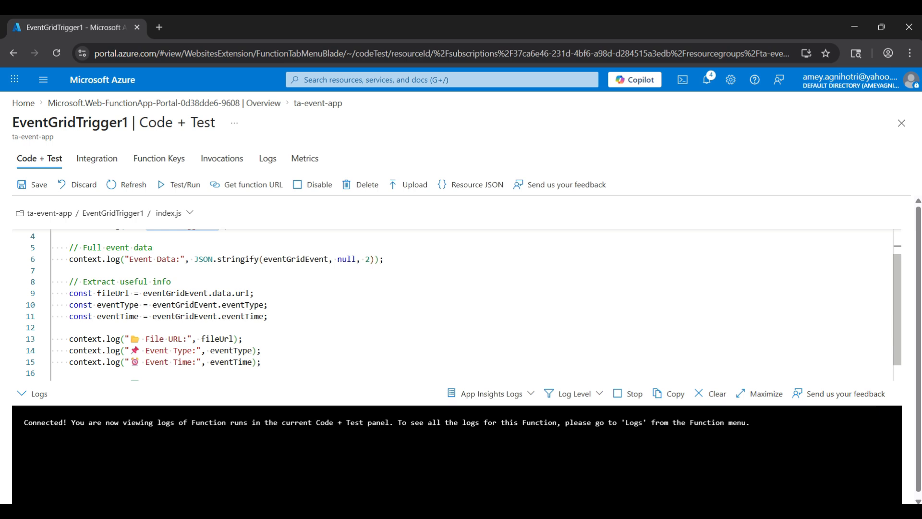
scroll(452, 305, down, 1)
click(32, 184)
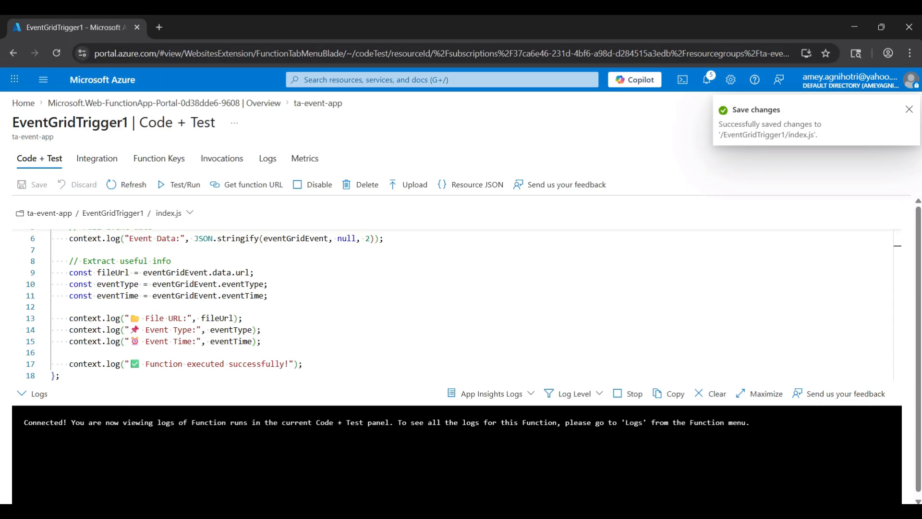
Open the Events page of the taeventgriddemo storage account in a duplicated browser tab
right_click(106, 29)
click(149, 137)
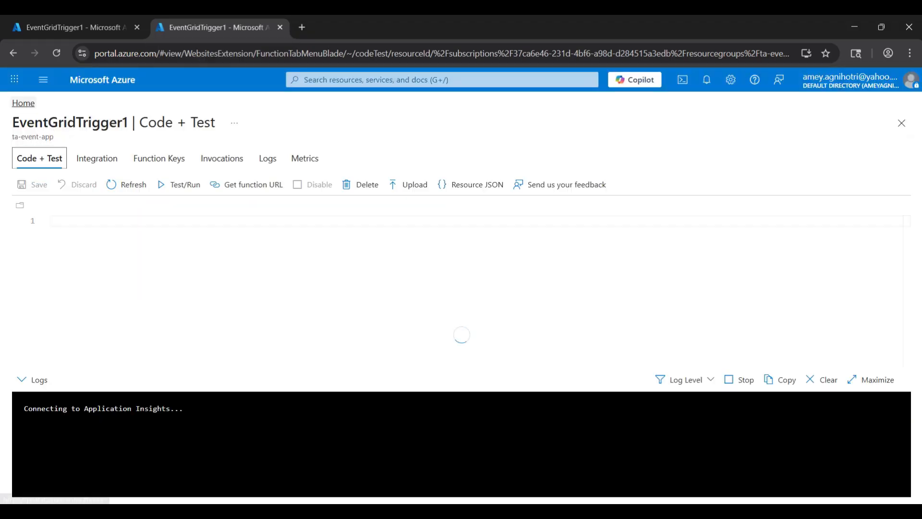
click(23, 103)
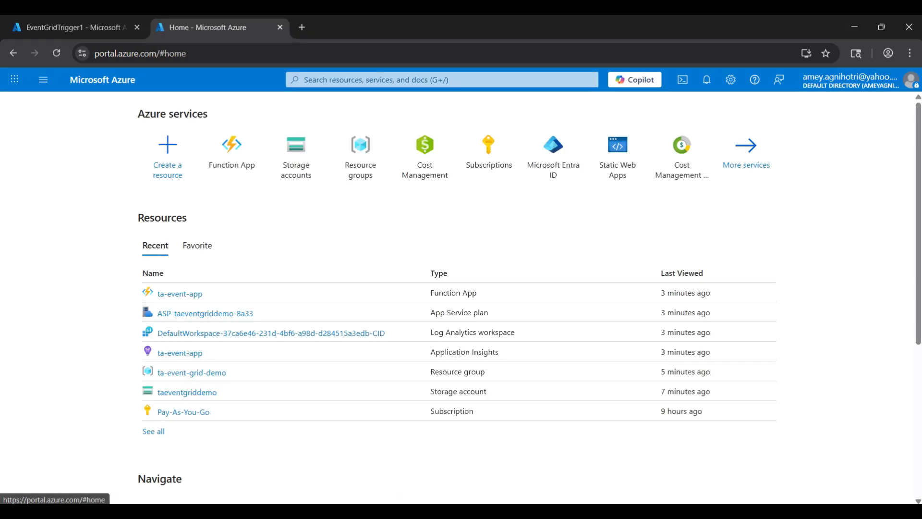
click(295, 153)
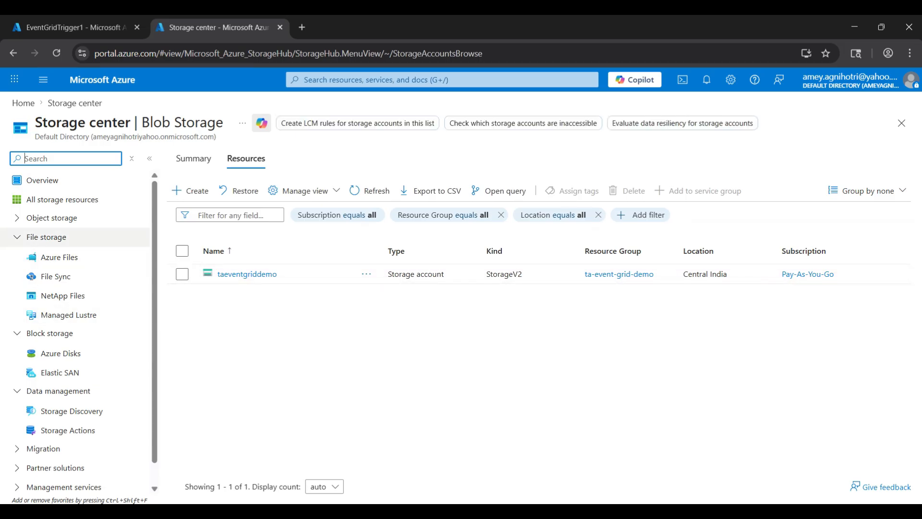
click(247, 274)
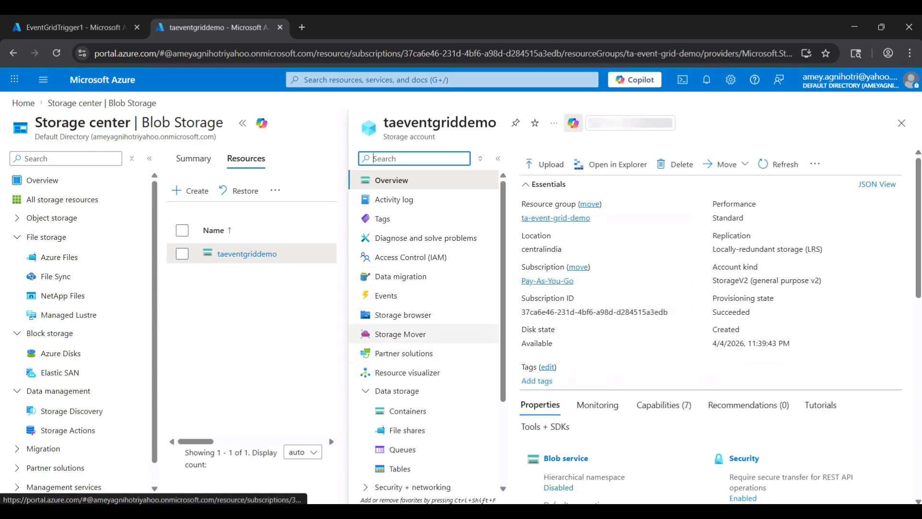
click(387, 295)
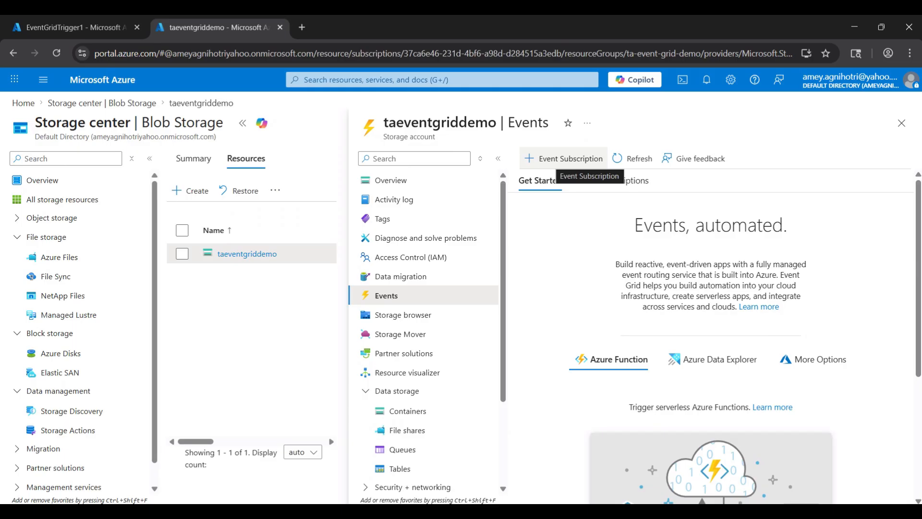
Start a new event subscription named ta-event-call with the system topic name ta-event-grid-call
click(564, 159)
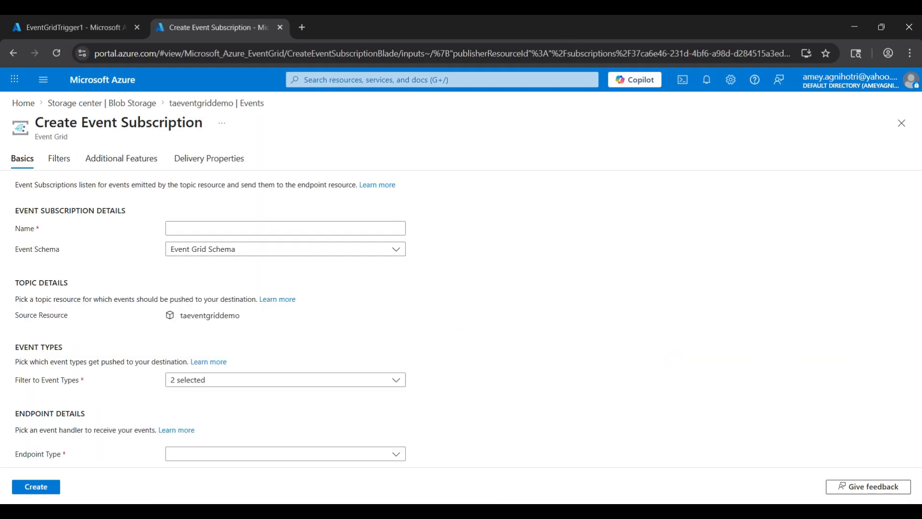
drag(35, 121, 204, 122)
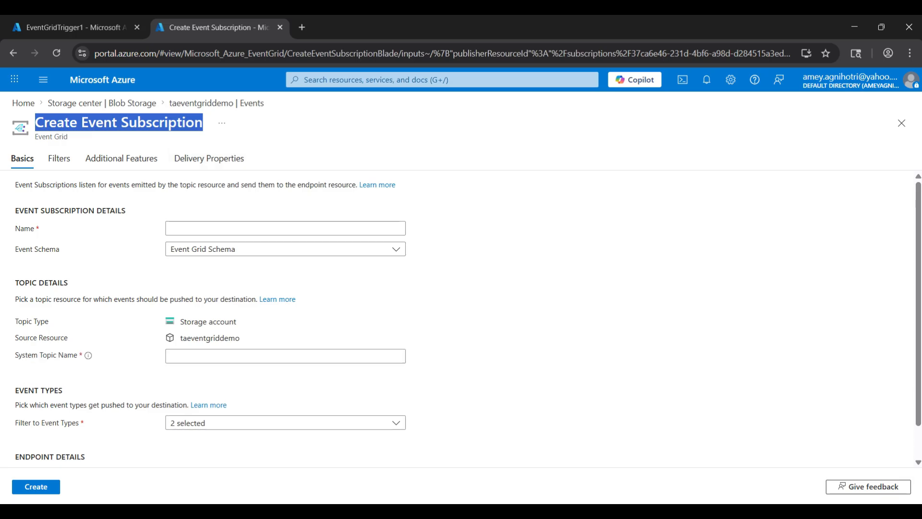
click(269, 228)
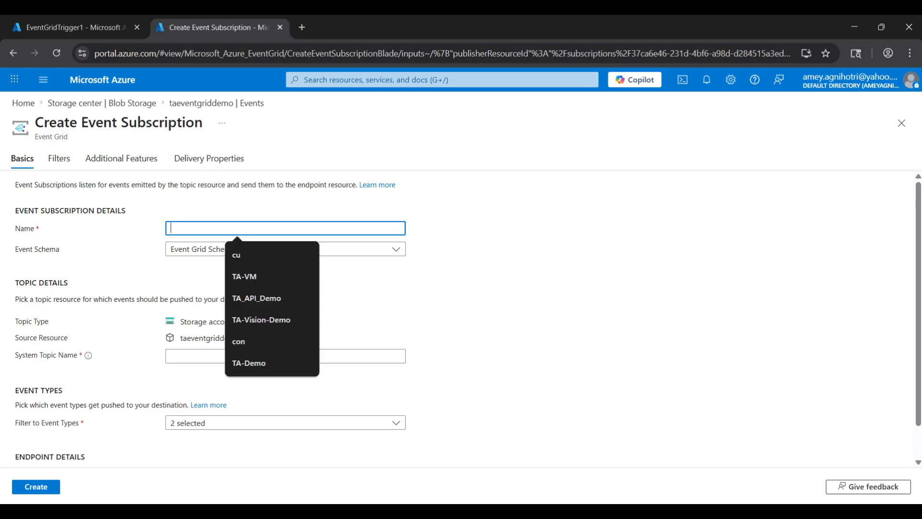
text(ta-event-call)
key(Tab)
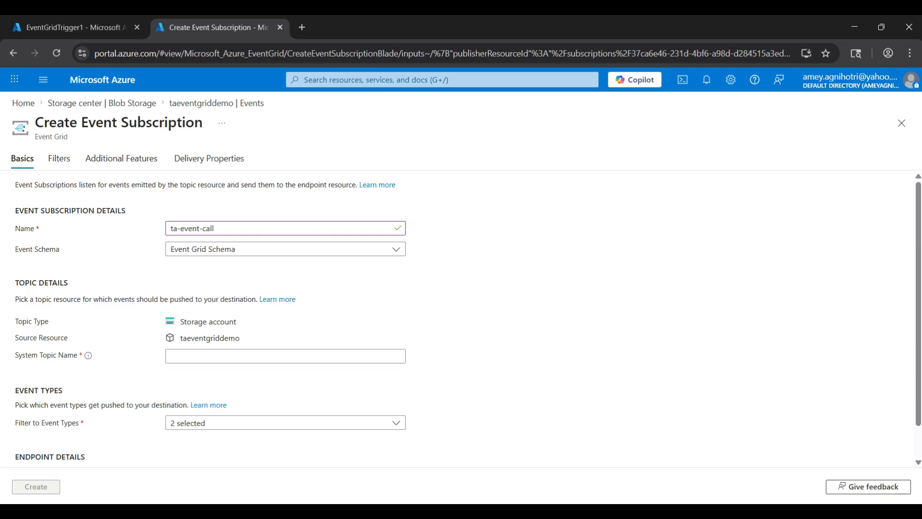
click(269, 356)
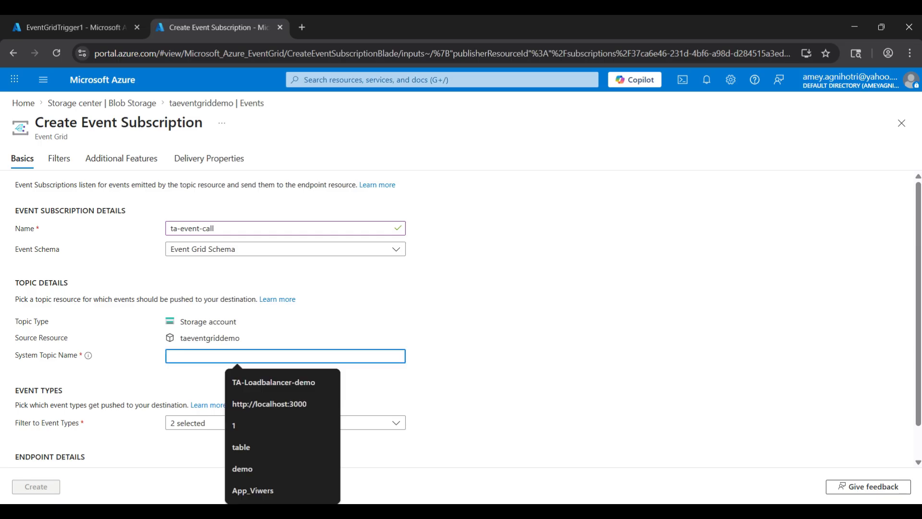
text(ta-event-grid-call)
Set the event subscription's endpoint type to Azure Function and open its endpoint configuration
scroll(461, 317, down, 1)
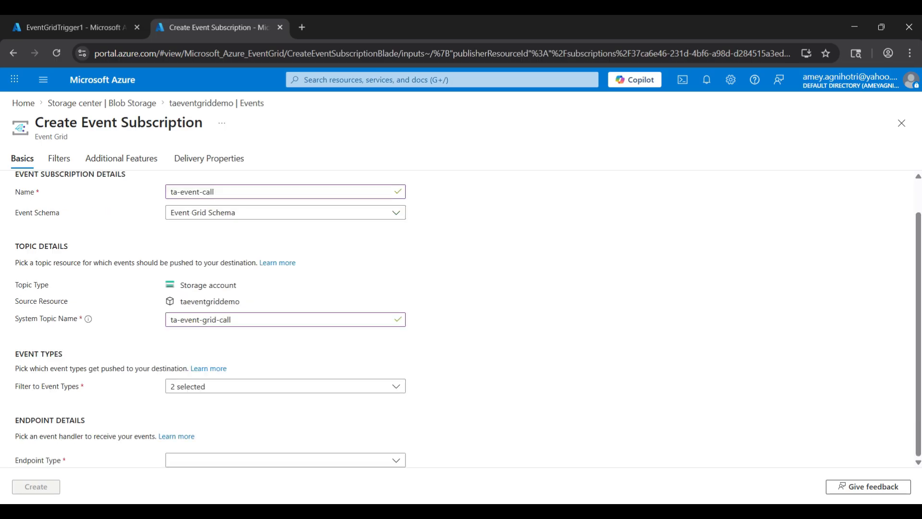
click(285, 460)
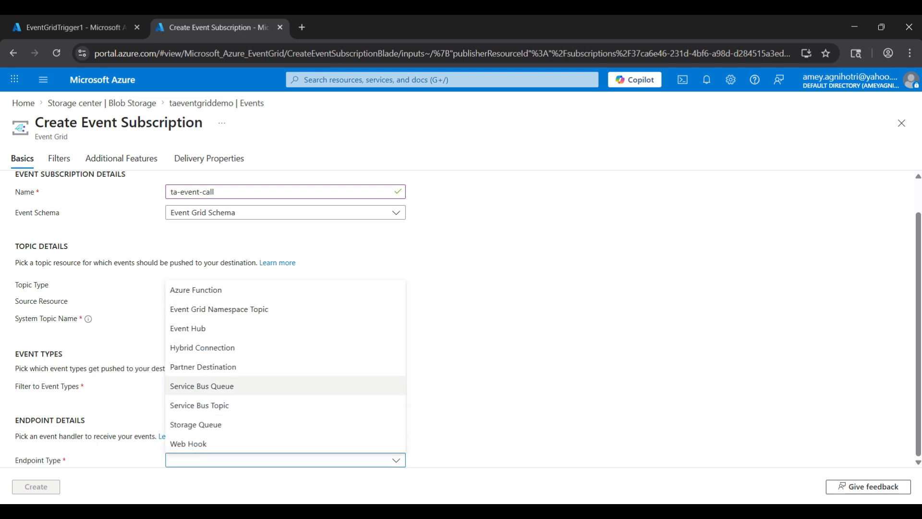
click(196, 290)
scroll(461, 319, down, 1)
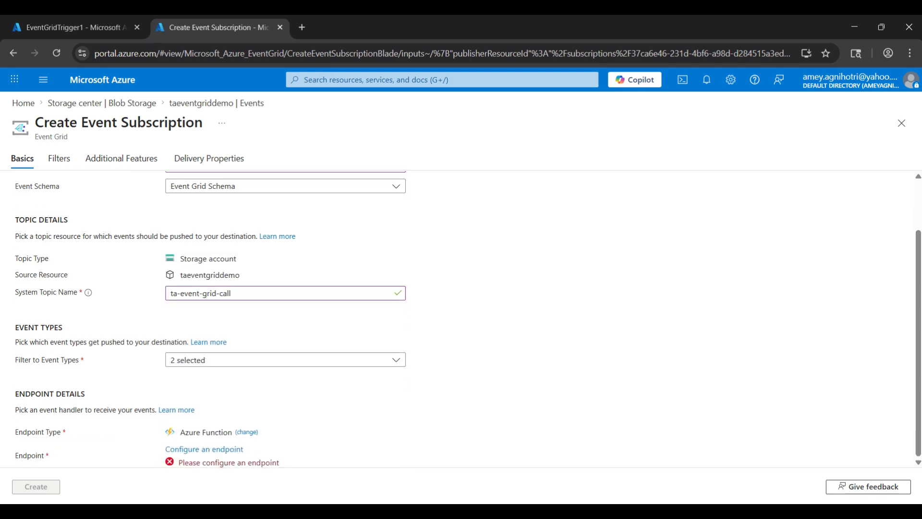
click(204, 449)
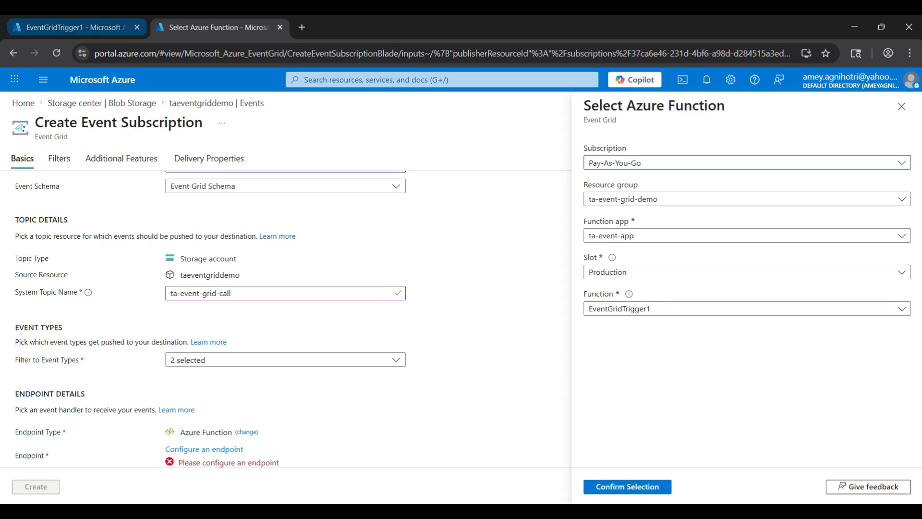
Check the EventGridTrigger1 function listed in the ta-event-app function app and open it
click(76, 27)
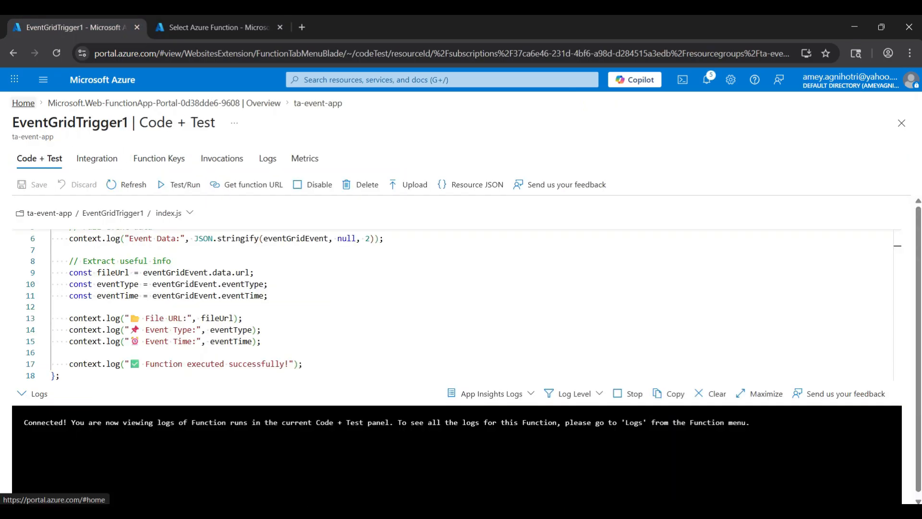
click(23, 102)
click(232, 152)
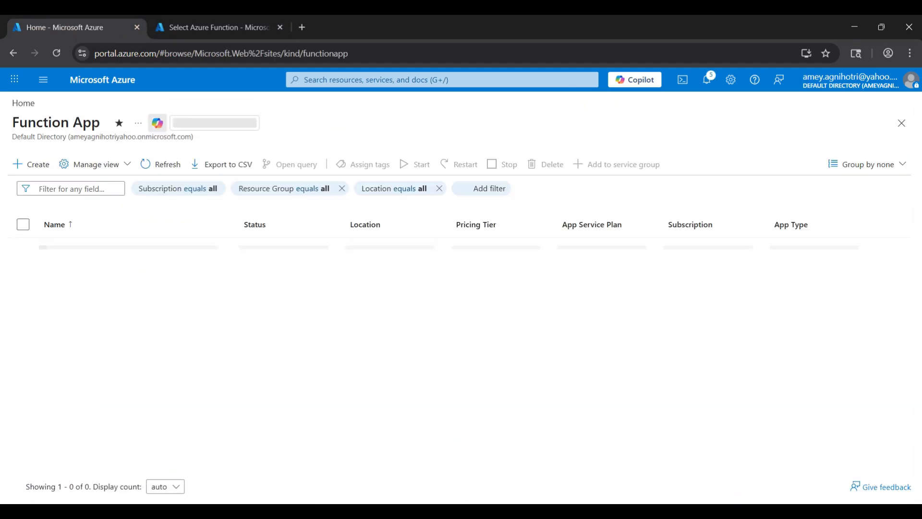
click(78, 245)
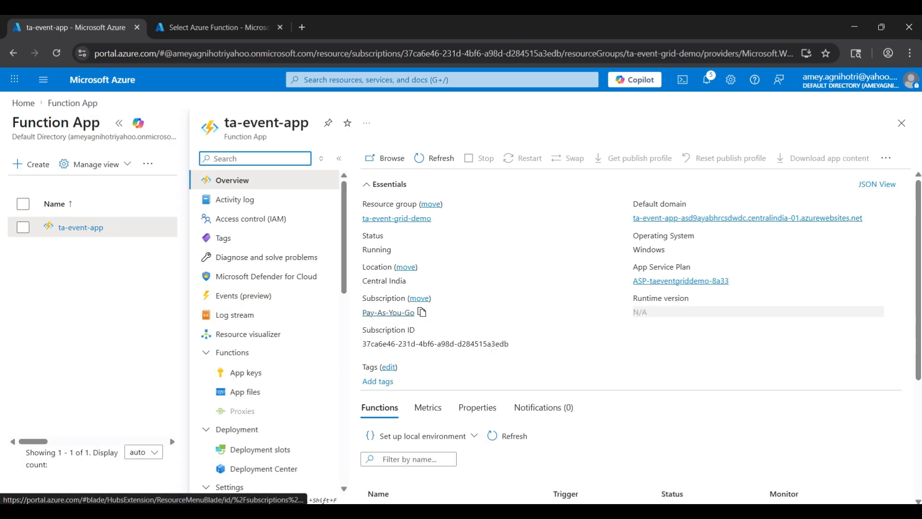
scroll(432, 491, down, 1)
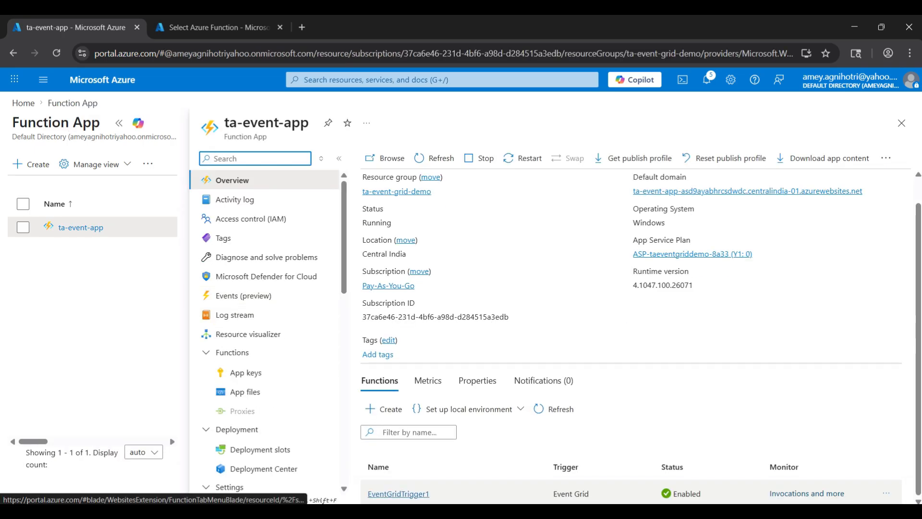
click(398, 493)
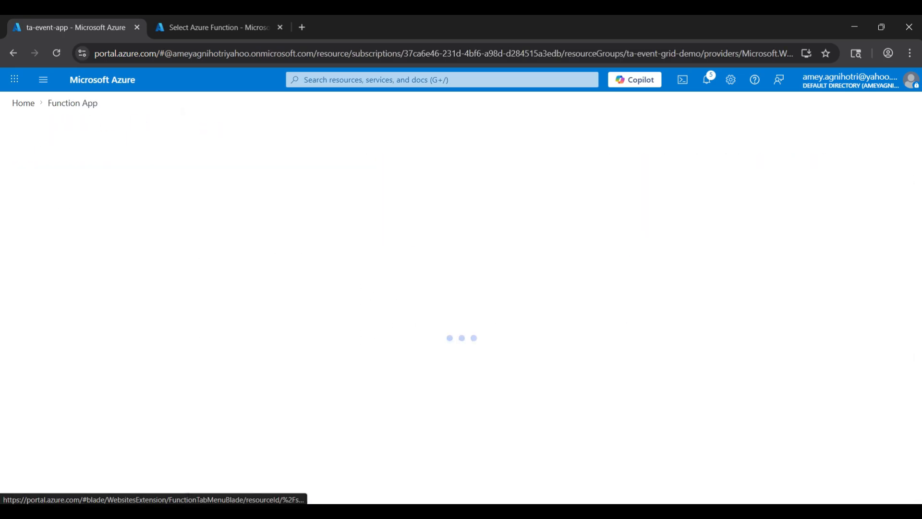
Confirm EventGridTrigger1 in ta-event-app's Production slot as the endpoint and create the event subscription
click(219, 27)
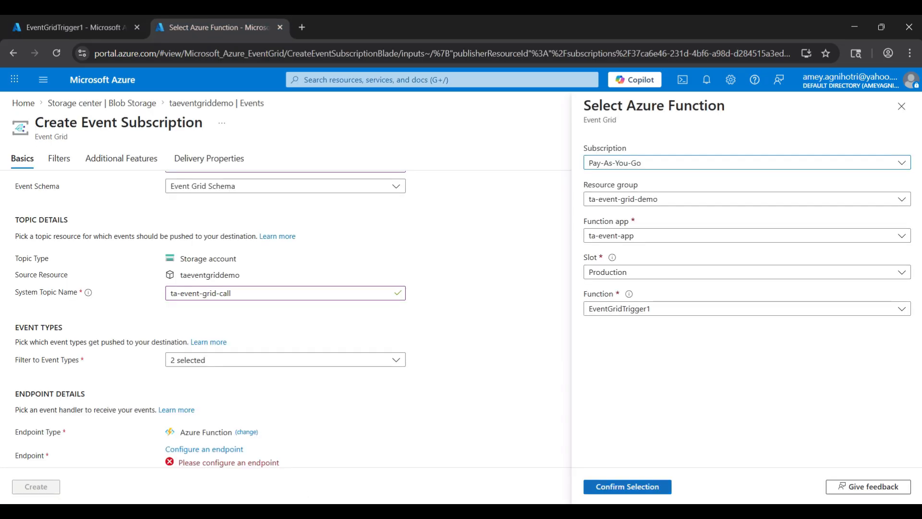
click(627, 486)
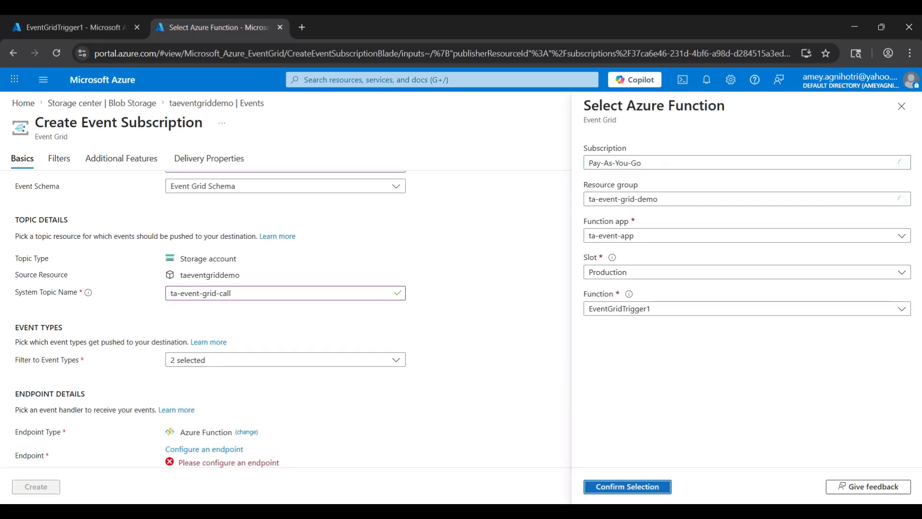
click(42, 486)
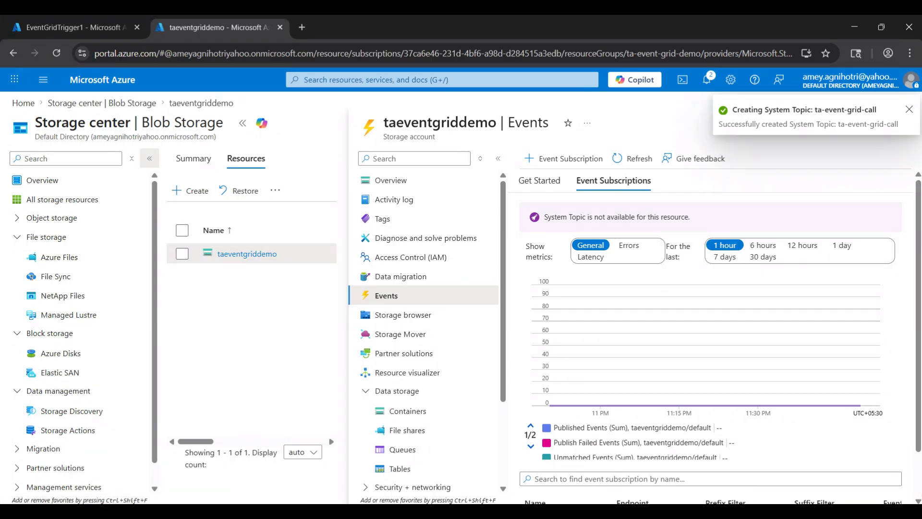
Open the images container of the taeventgriddemo account, and the EventGridTrigger1 function's live logs in the other browser tab
click(149, 158)
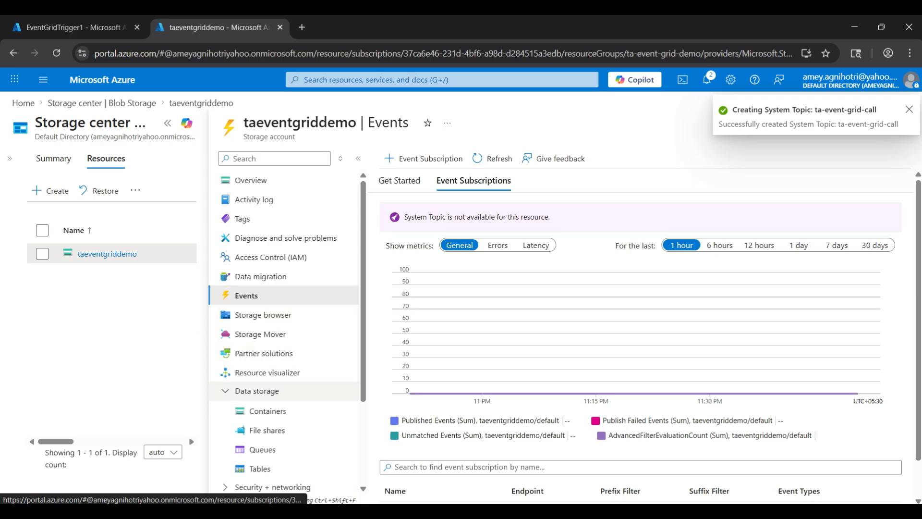
click(267, 411)
click(441, 305)
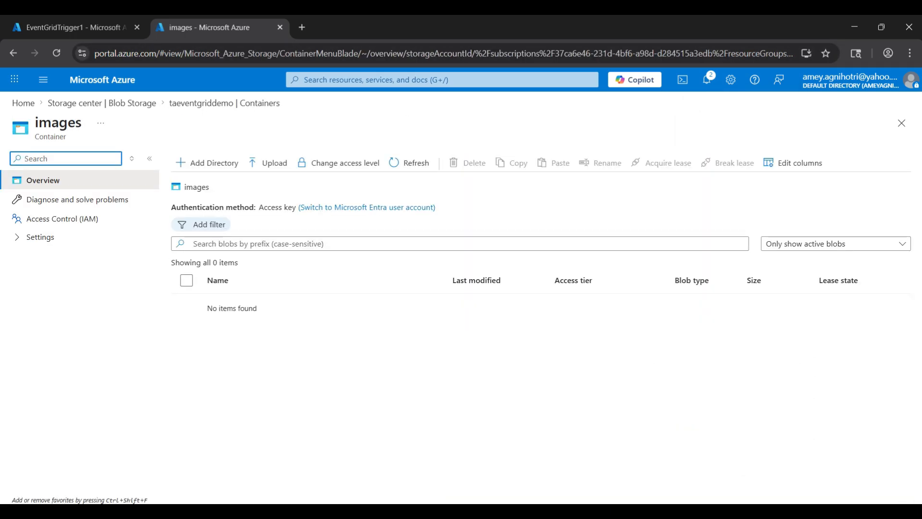
click(76, 27)
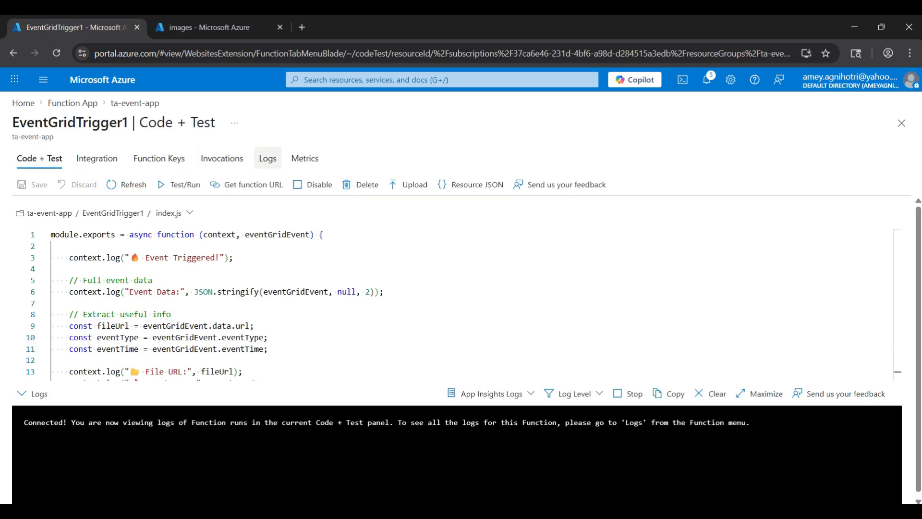
click(268, 158)
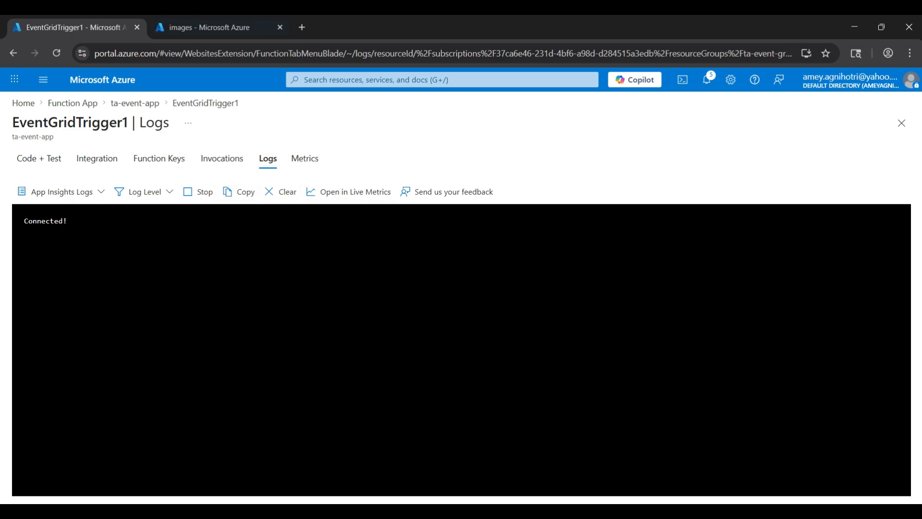
Upload file-upload.png from the Downloads folder to the images container
click(219, 27)
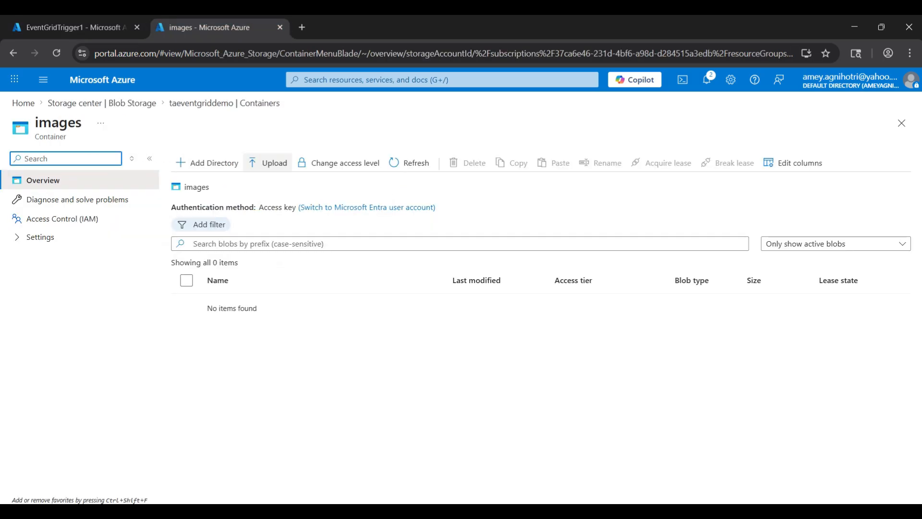
click(269, 163)
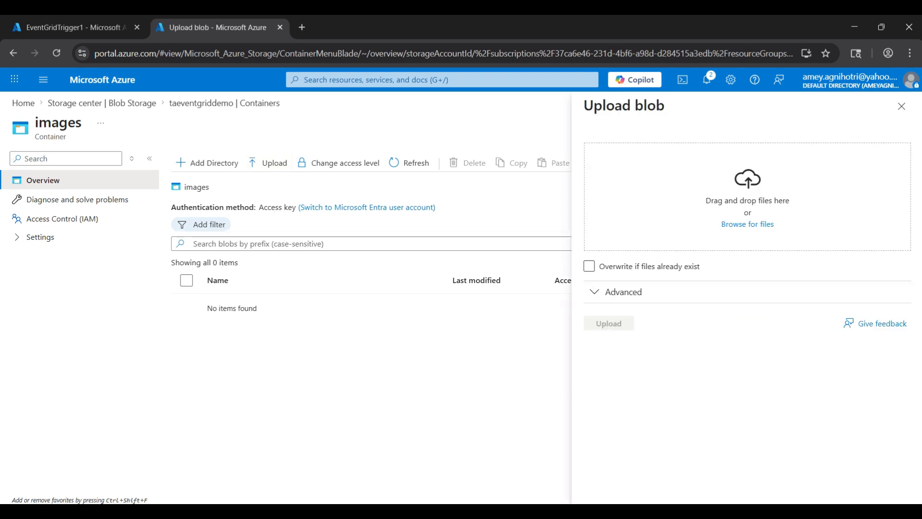
click(747, 224)
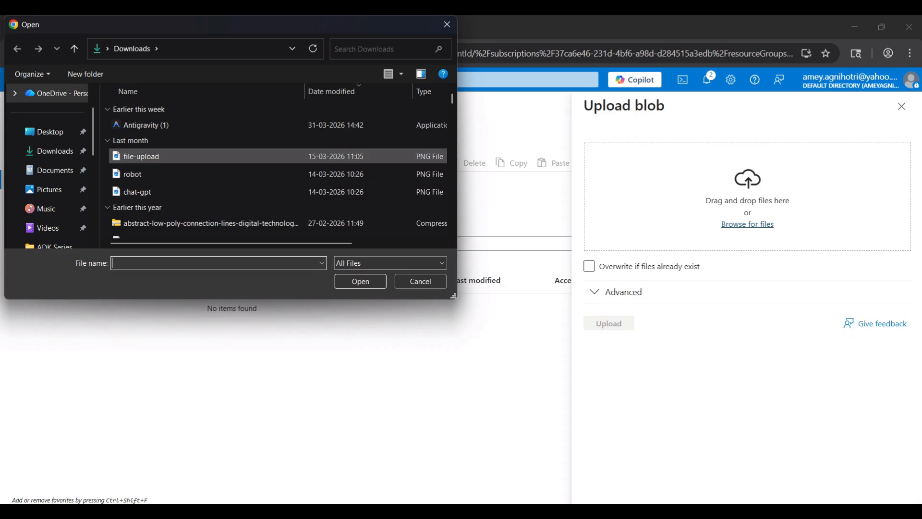
click(139, 157)
click(360, 281)
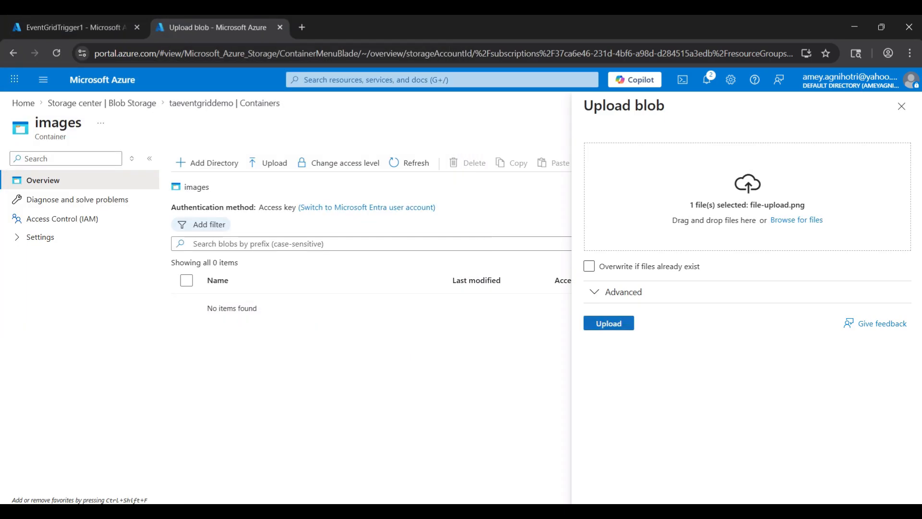
click(609, 323)
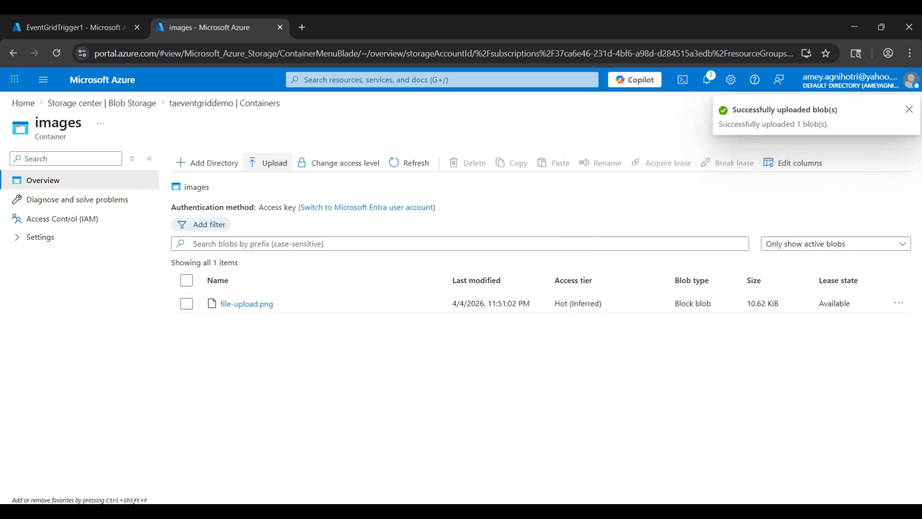
Examine the EventGridTrigger1 logs for the upload's trigger message and event data, including the topic and content type
click(76, 27)
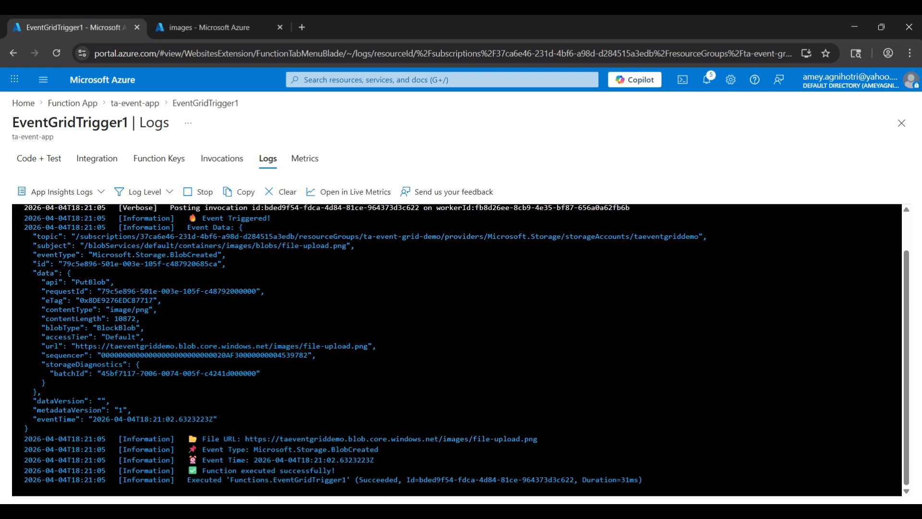
scroll(457, 349, up, 1)
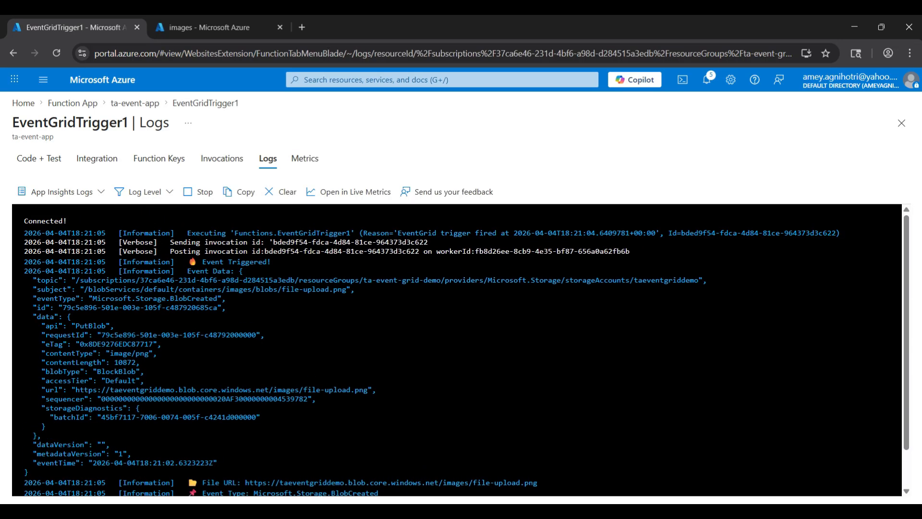
drag(203, 262, 272, 262)
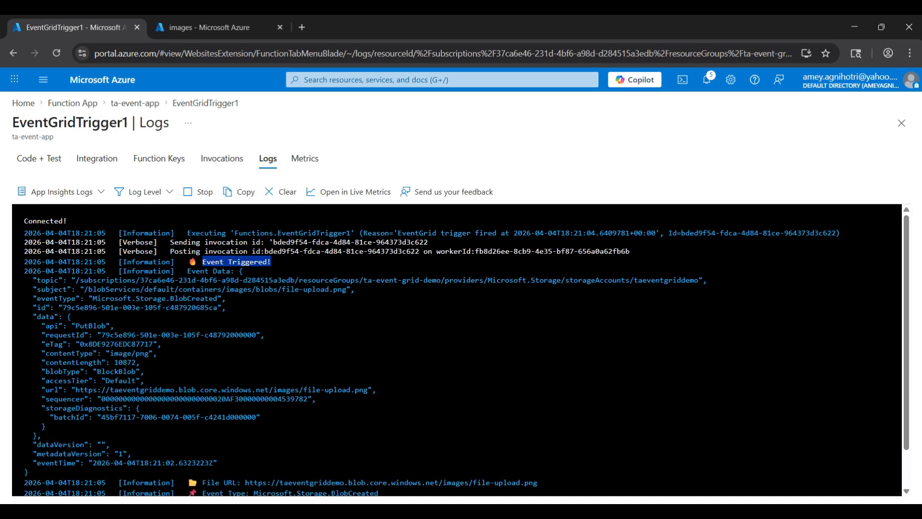
drag(187, 271, 103, 436)
click(104, 436)
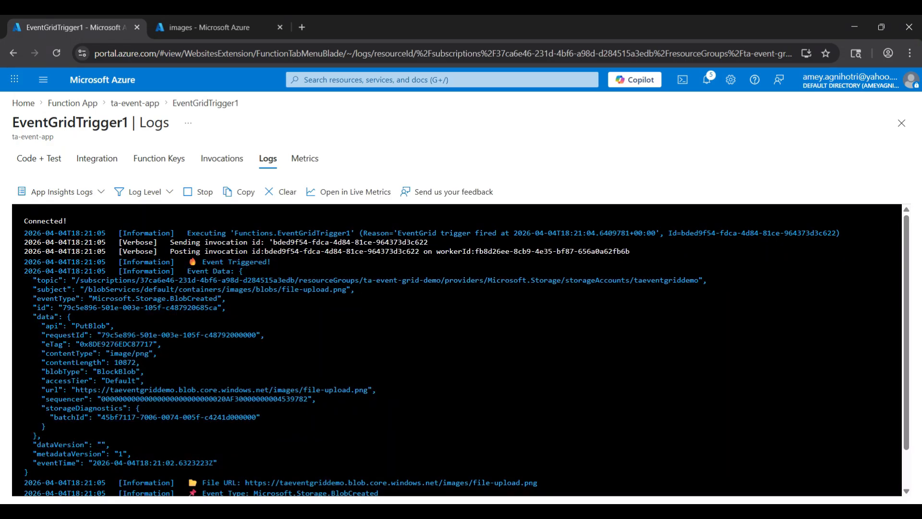
drag(58, 280, 286, 280)
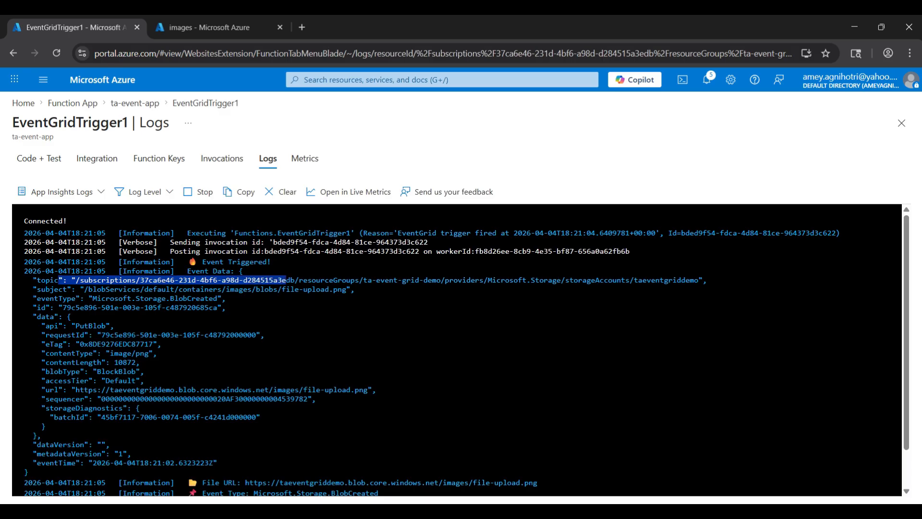
click(287, 280)
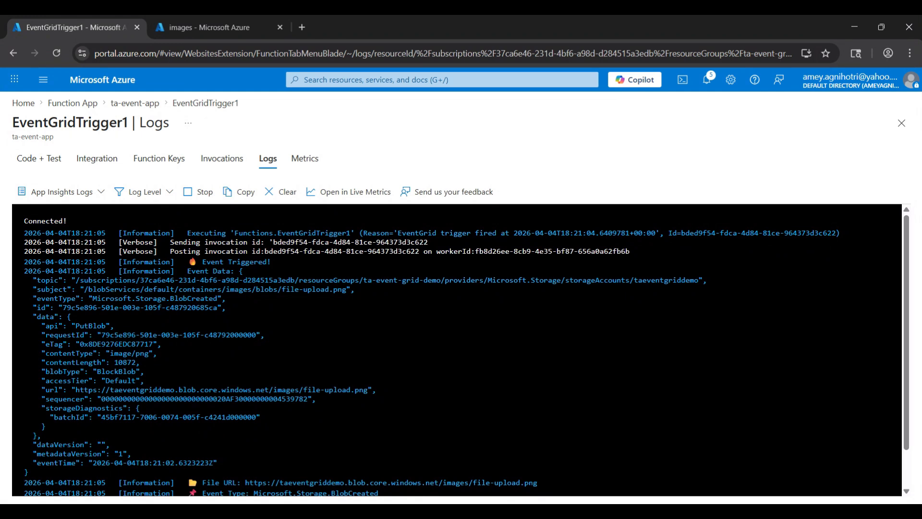
drag(42, 335, 158, 334)
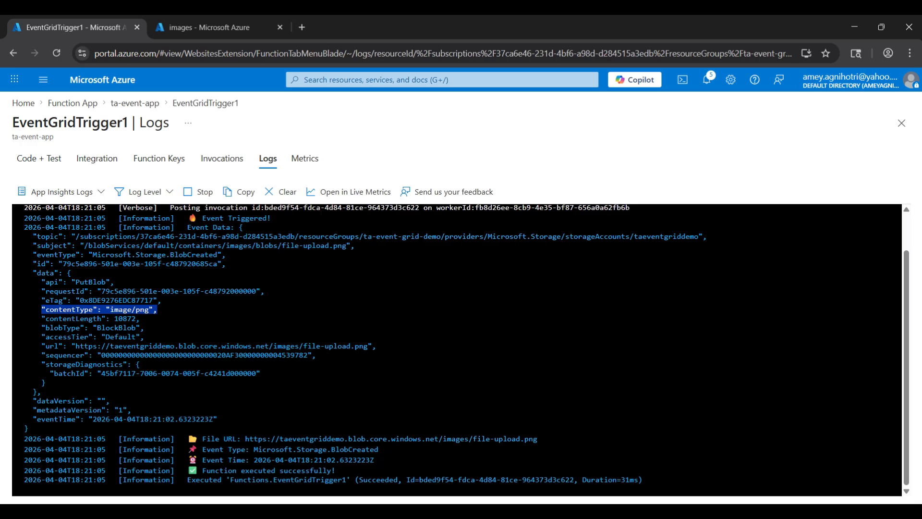
Compare the uploaded blob's name in the images container with the file URL logged by EventGridTrigger1
click(201, 27)
drag(273, 303, 221, 304)
click(75, 28)
drag(537, 439, 241, 438)
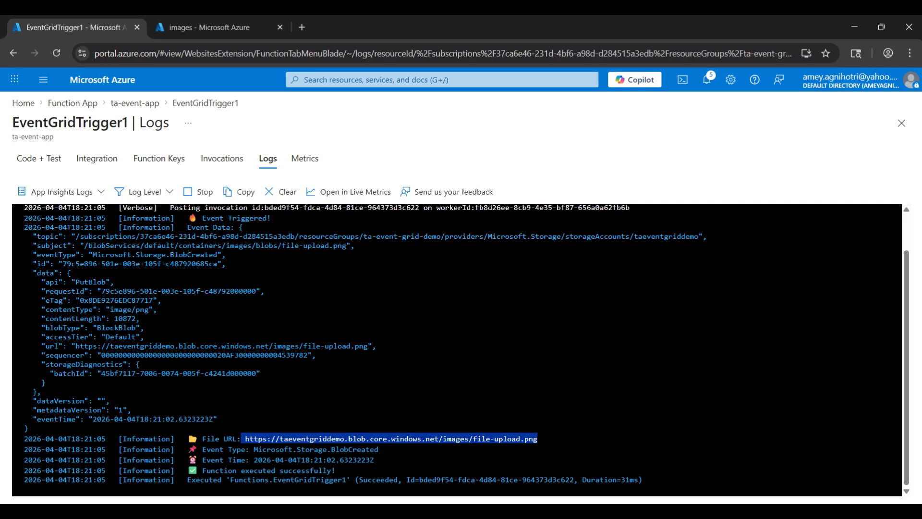
key(alt+Tab)
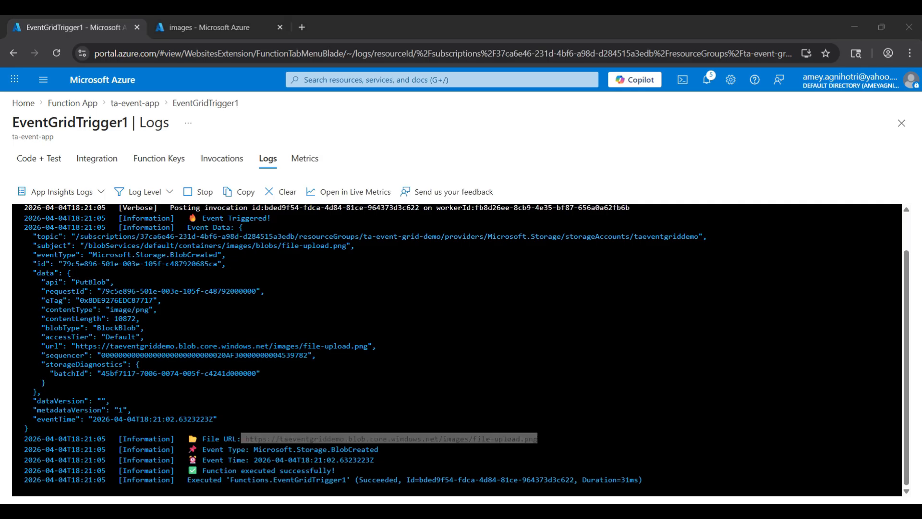